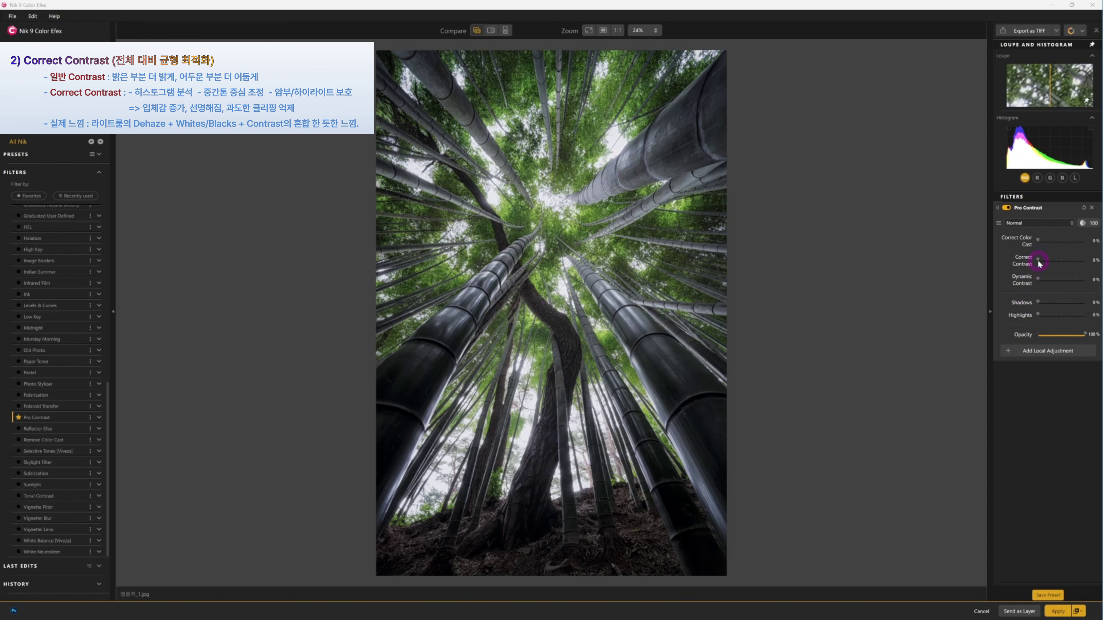
Set the Pro Contrast filter's Correct Contrast to 26% and compare before and after in the split preview
drag(1065, 262, 1048, 264)
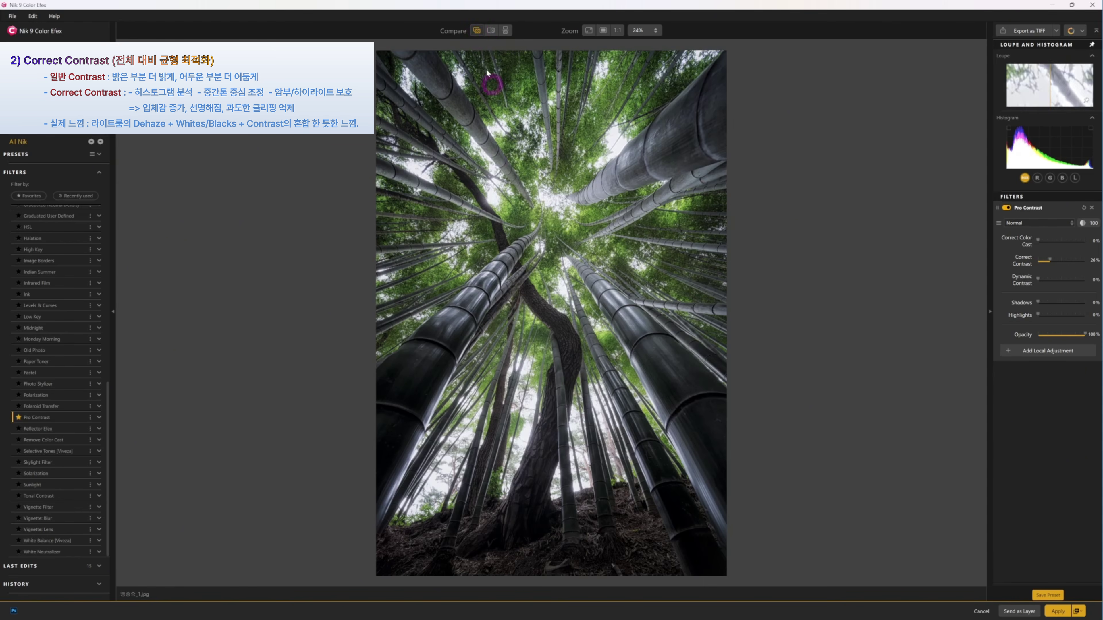
click(492, 29)
drag(567, 305, 514, 413)
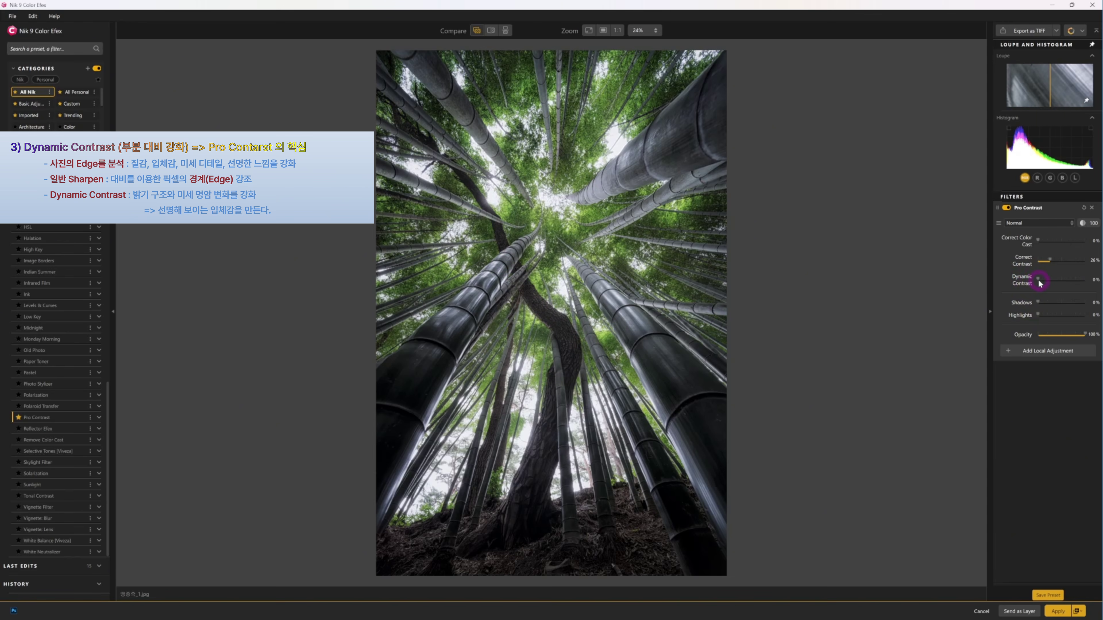
Set Dynamic Contrast to 40% and compare before and after by sweeping the split preview across the bamboo photo
drag(1039, 281, 1057, 296)
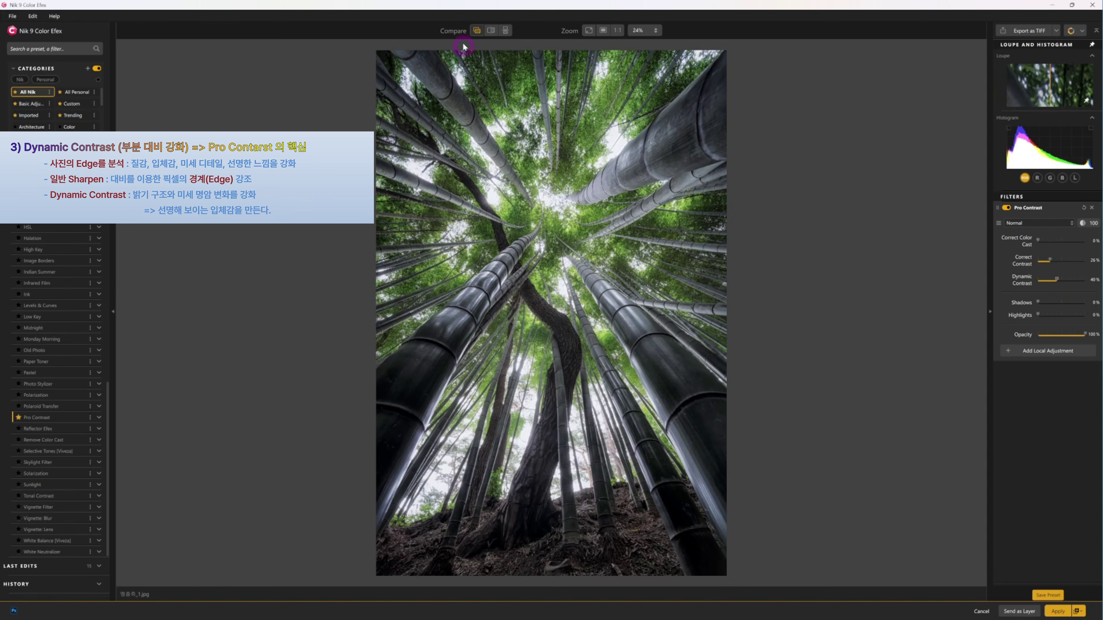
click(492, 30)
drag(391, 343, 778, 387)
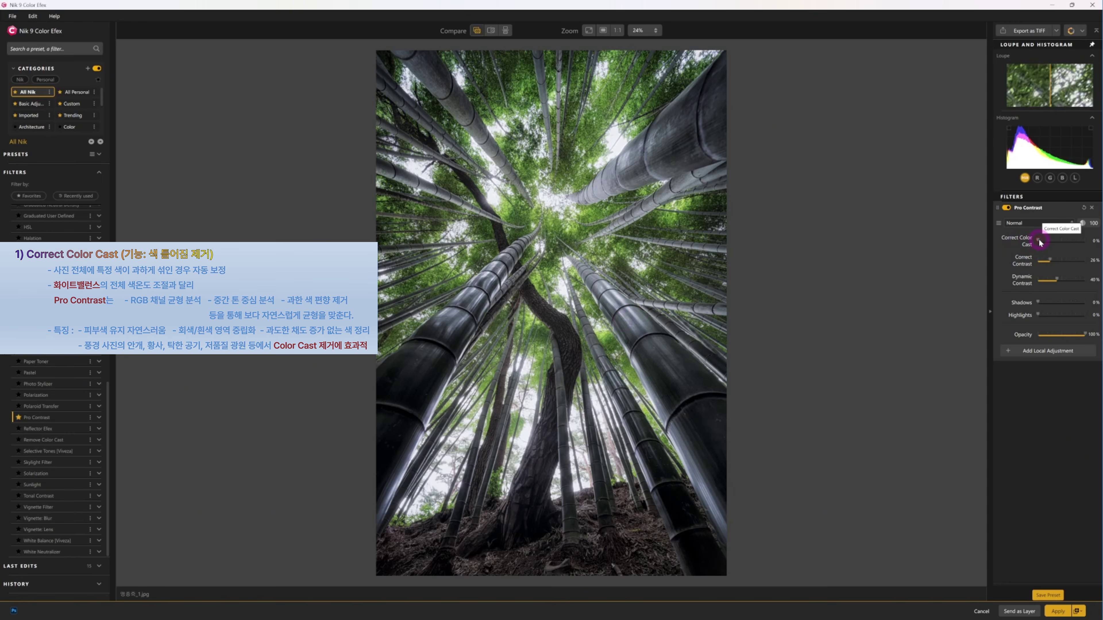
Set Correct Color Cast to 8% and check the change with the quick before/after comparison
drag(1064, 244, 1100, 242)
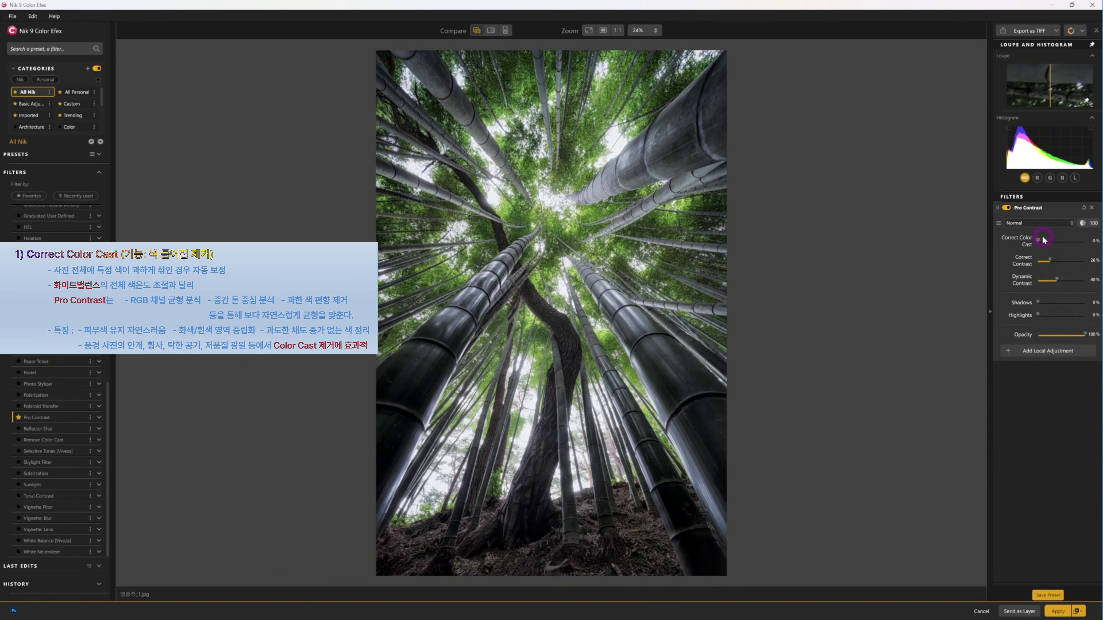
drag(1041, 242, 1049, 242)
click(478, 30)
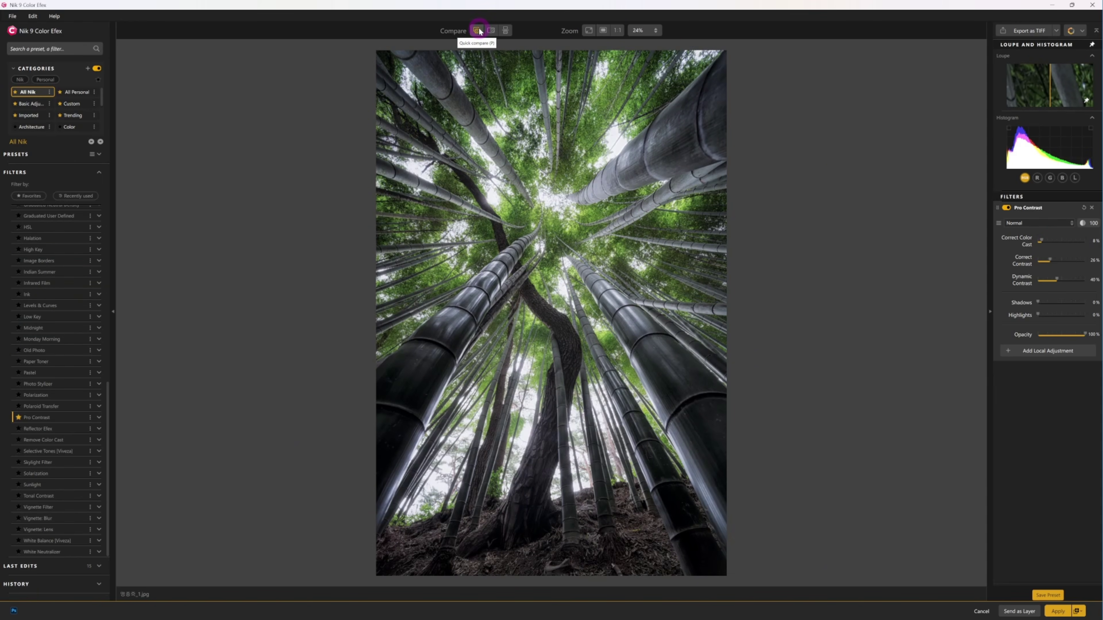
click(479, 31)
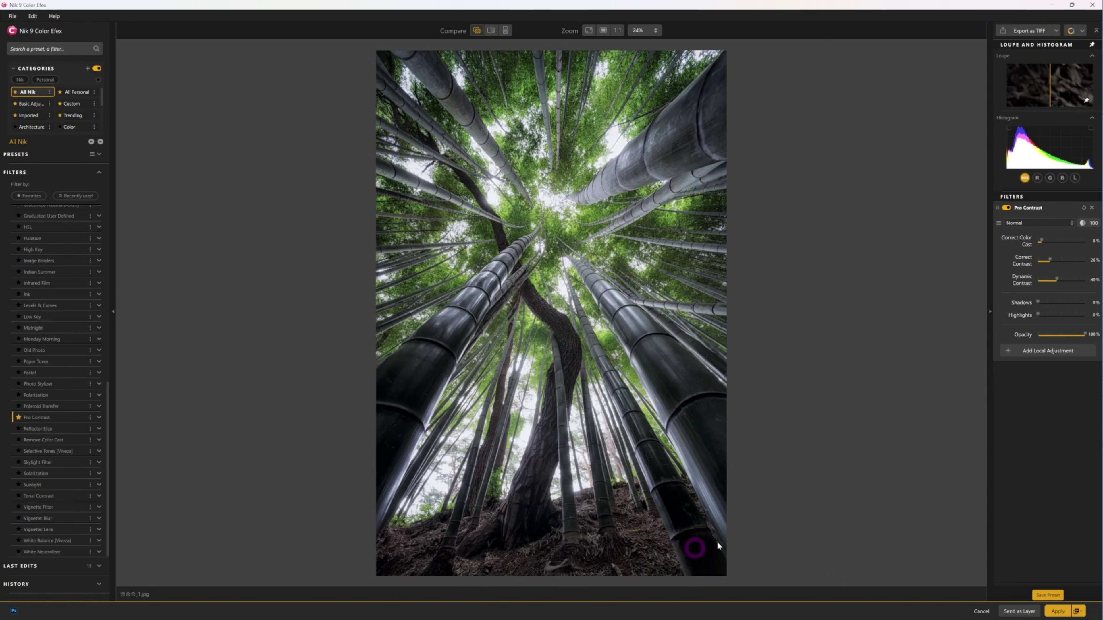
Add an Object Selection local adjustment on the large lower-right bamboo stalk and set its mask opacity to 72%
click(1031, 352)
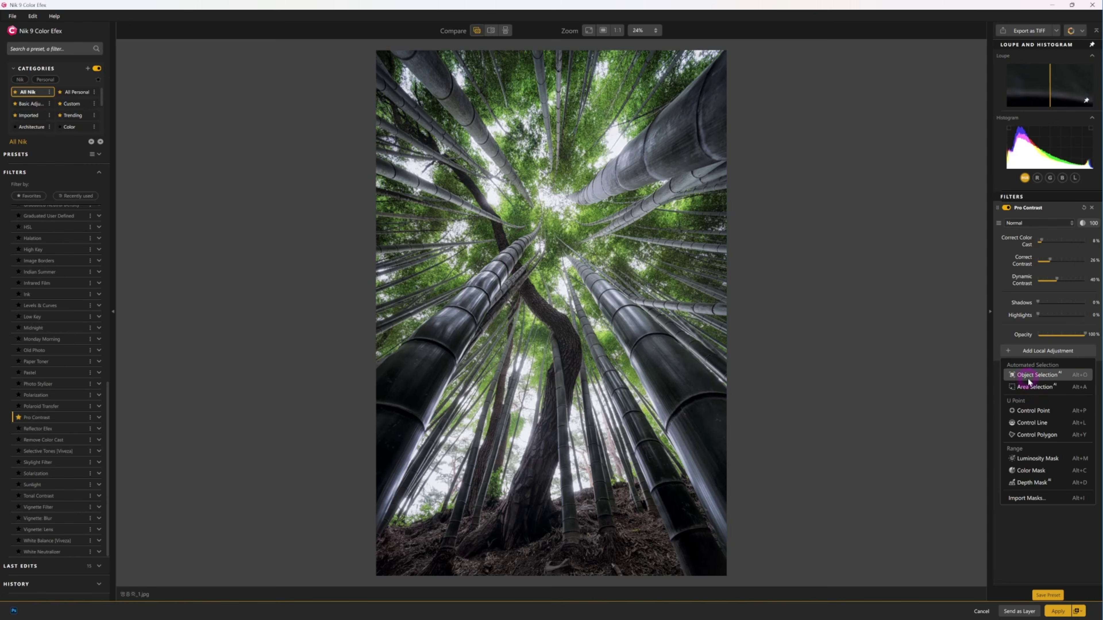
click(1036, 374)
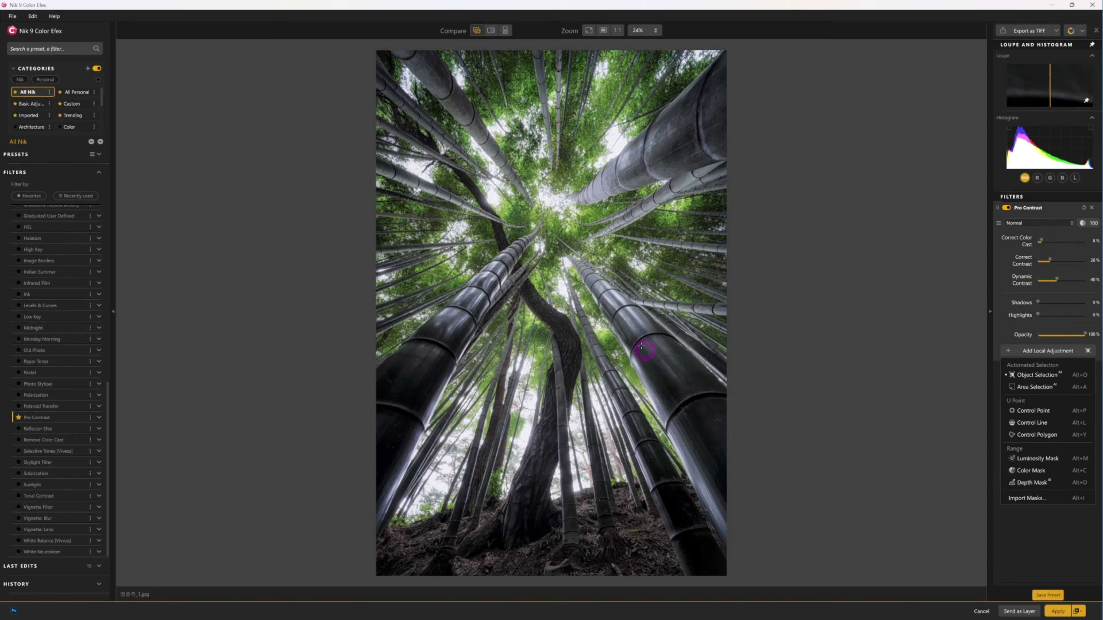
click(633, 327)
click(795, 398)
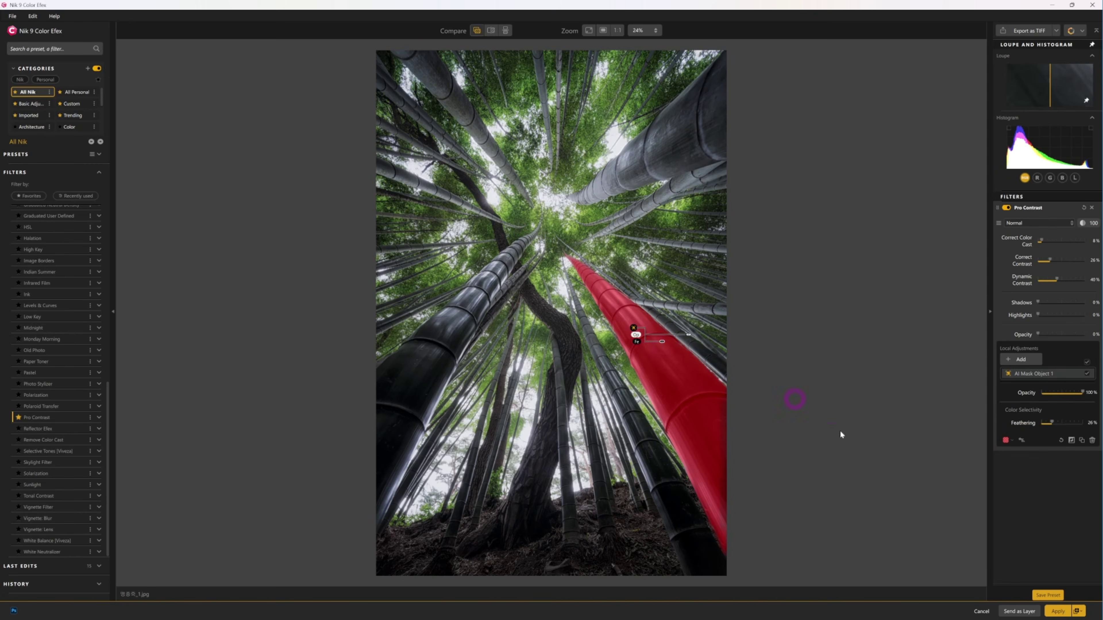
drag(1054, 394, 1071, 393)
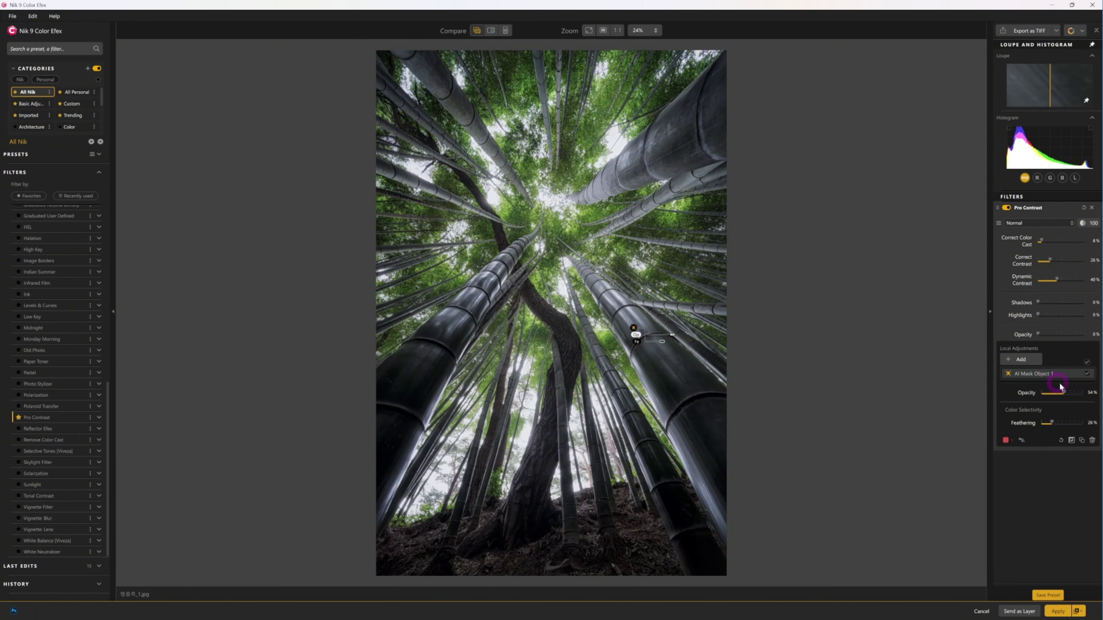
drag(1062, 392, 1071, 392)
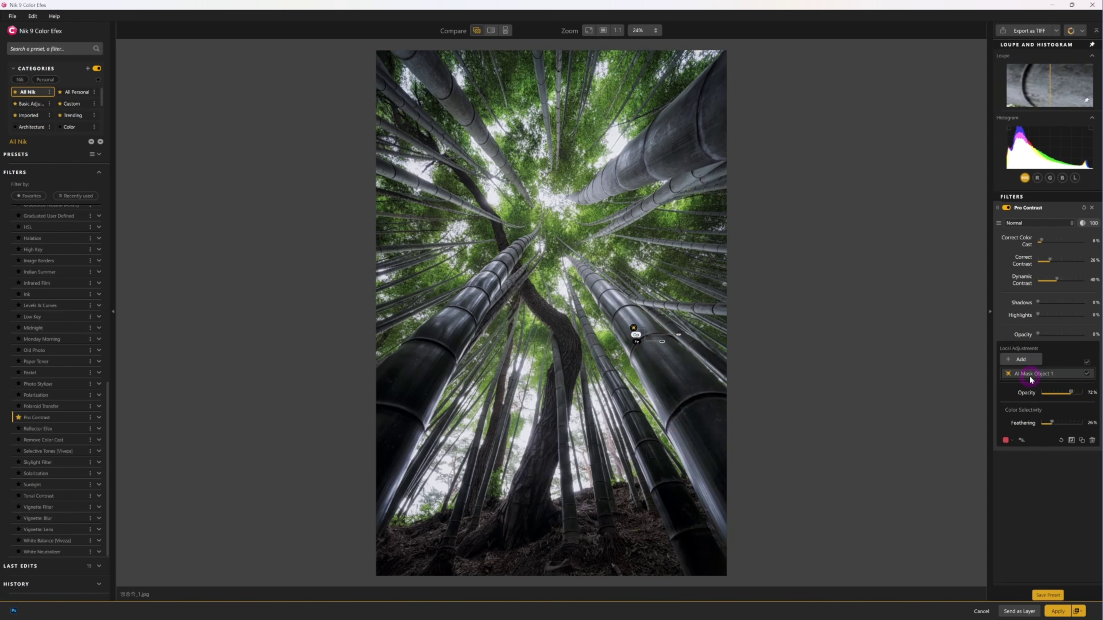
Duplicate the object mask and move the copy onto the large bamboo stalk in the photo's lower left
click(1081, 440)
click(1081, 385)
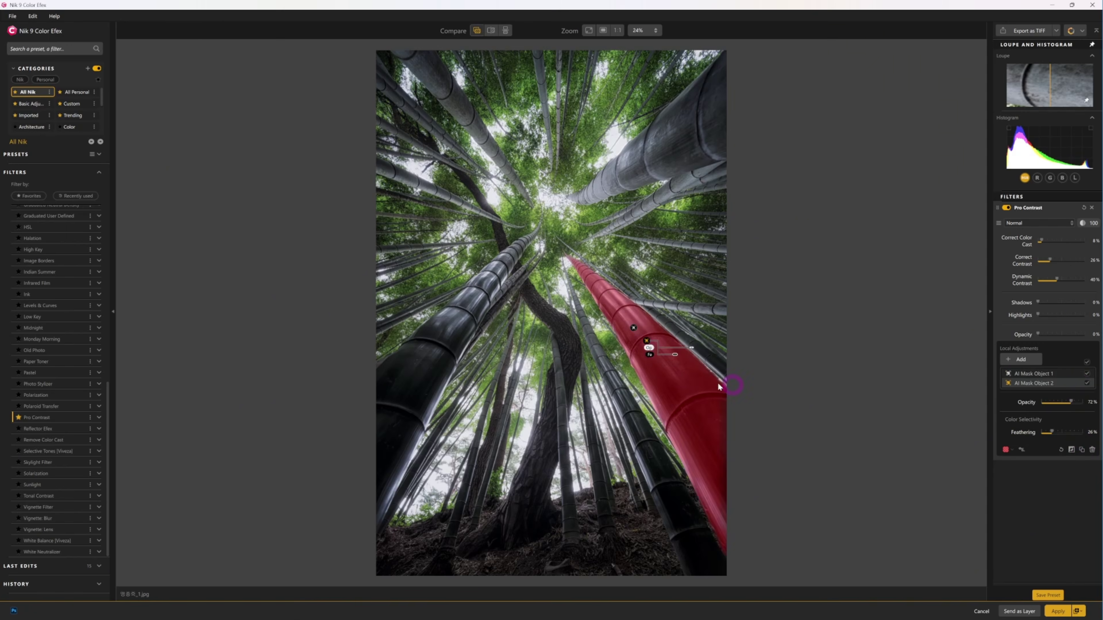
click(648, 344)
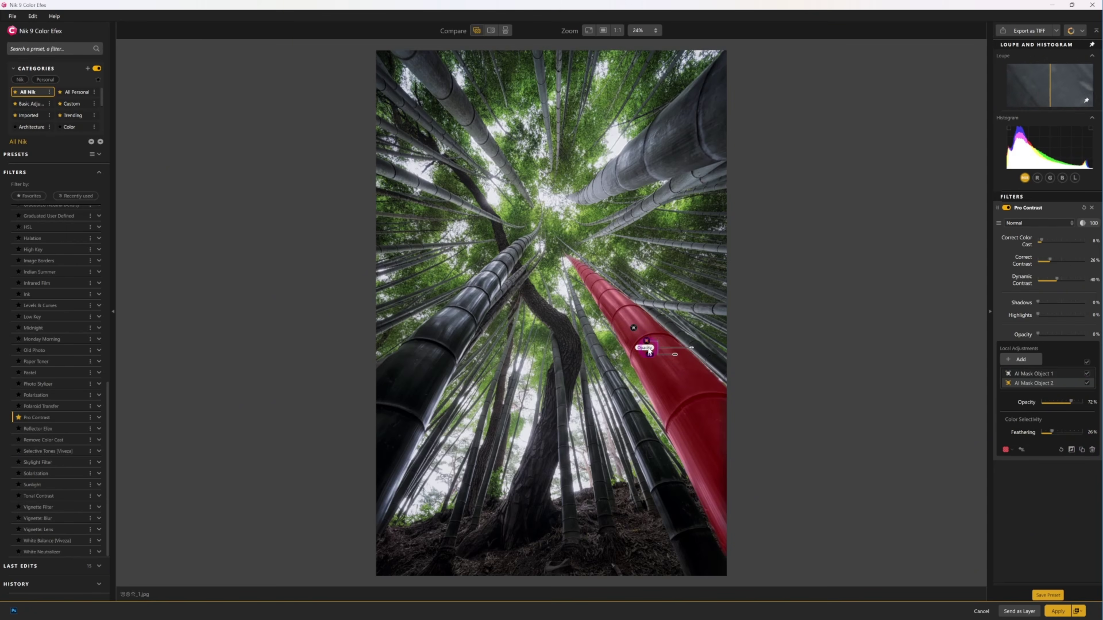
drag(648, 346, 456, 326)
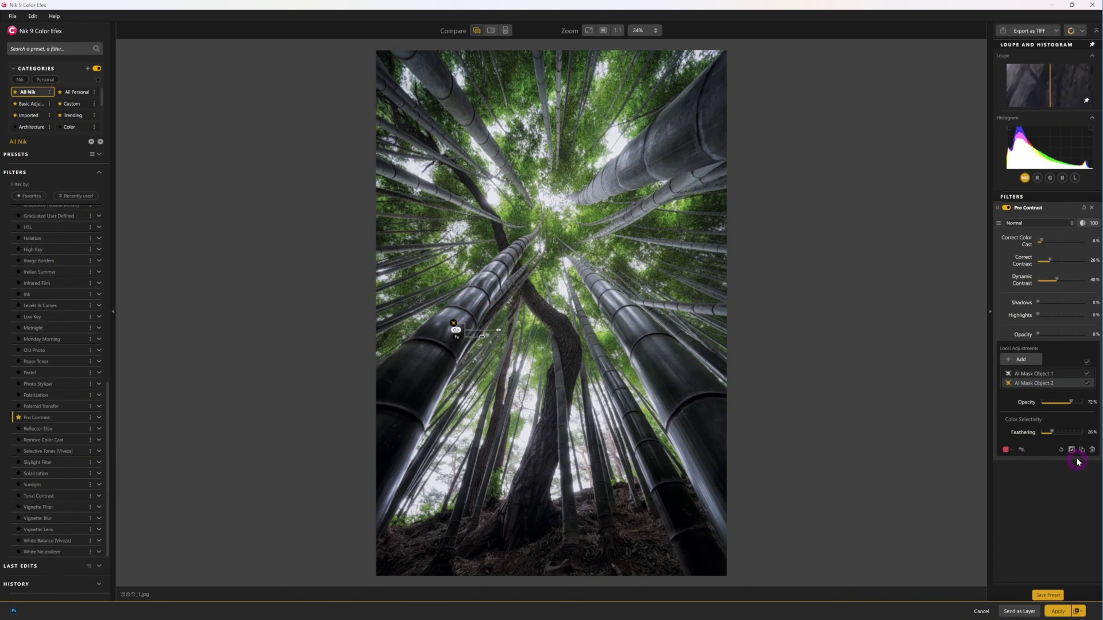
Duplicate the mask onto the thick bamboo stalk in the photo's upper left and set its feathering to 64%
click(1081, 450)
mouse_move(467, 340)
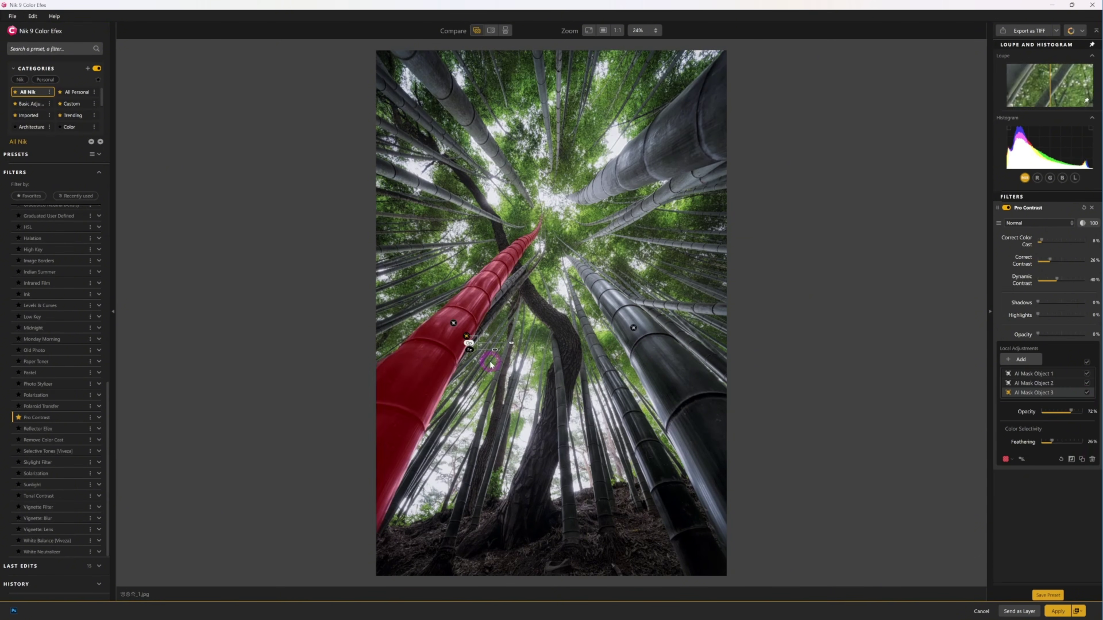
drag(468, 340, 475, 123)
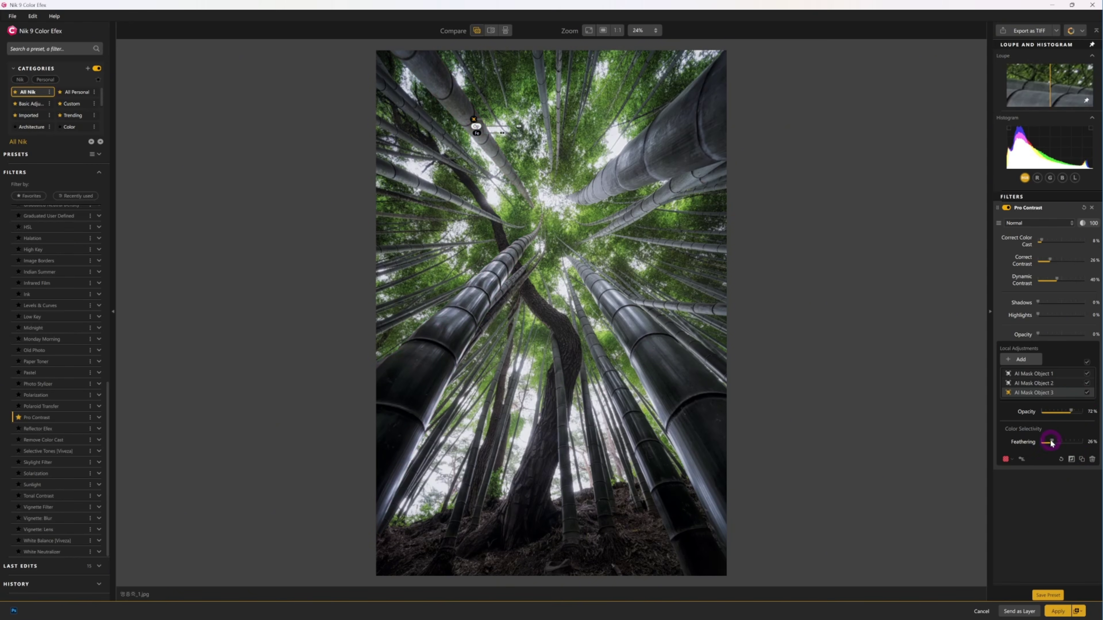
drag(1051, 440, 1068, 443)
Duplicate the mask onto the remaining prominent stalks, including the thick upper-right stalk and the one below it, and lower the last mask's opacity
click(1076, 461)
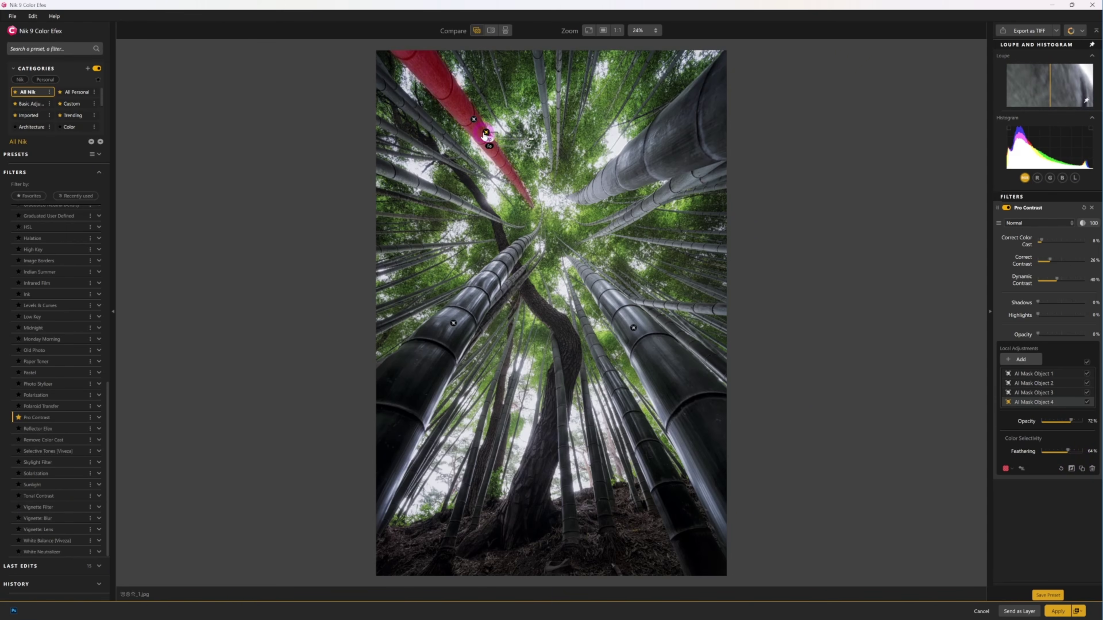
drag(486, 132, 643, 165)
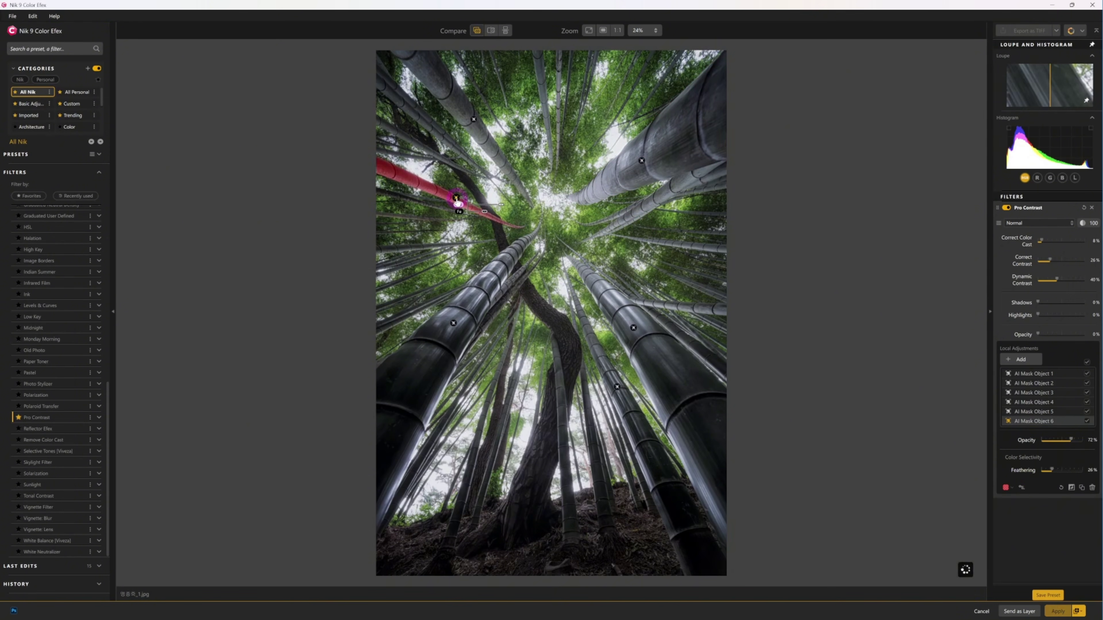
click(1082, 488)
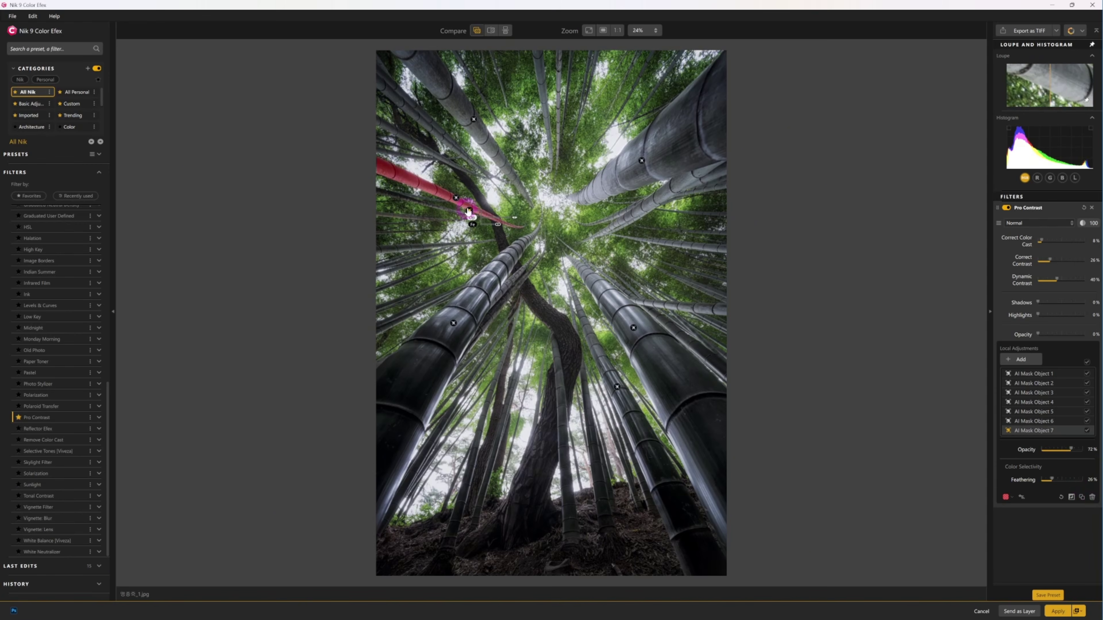
drag(473, 214, 628, 222)
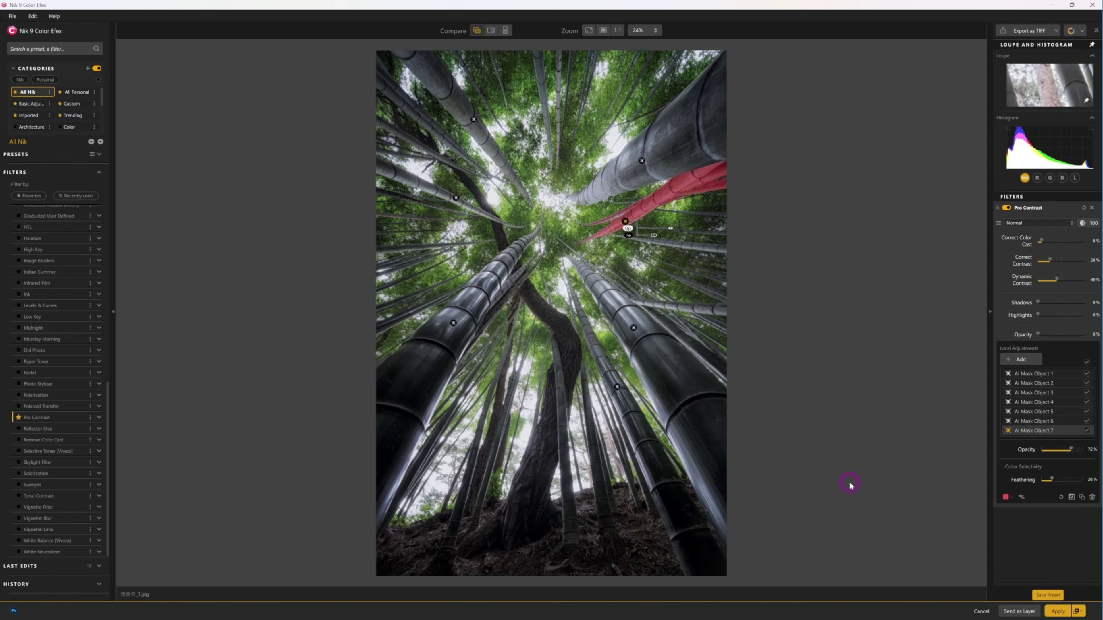
drag(1071, 449, 1042, 449)
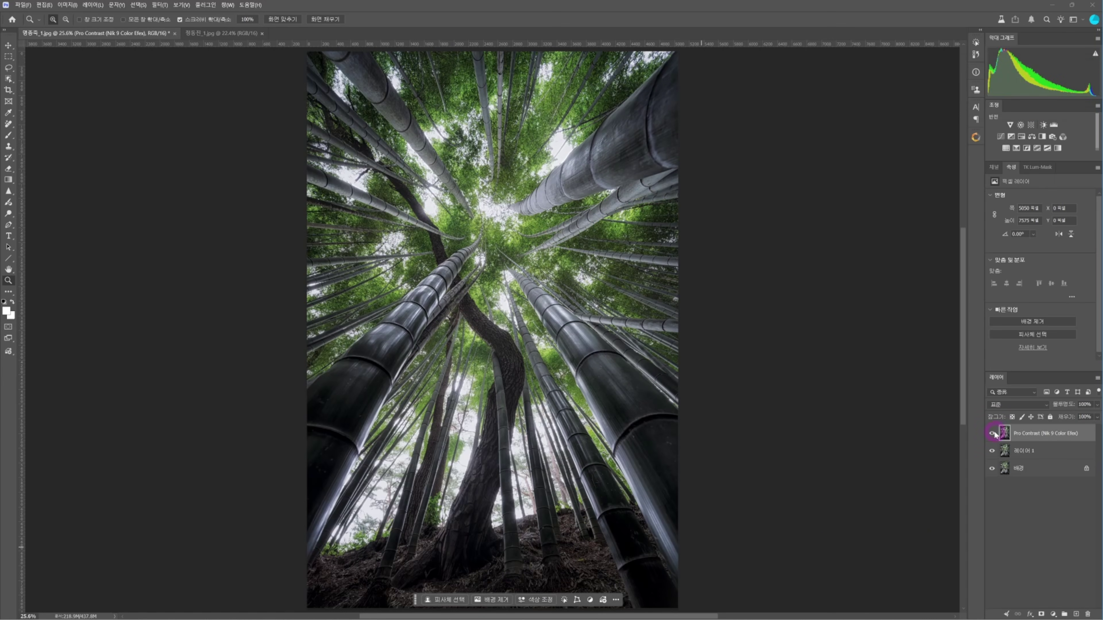
In Photoshop, compare the photo with and without the Pro Contrast layer, both in full view and zoomed in on the left bamboo stalk
click(993, 434)
click(993, 434)
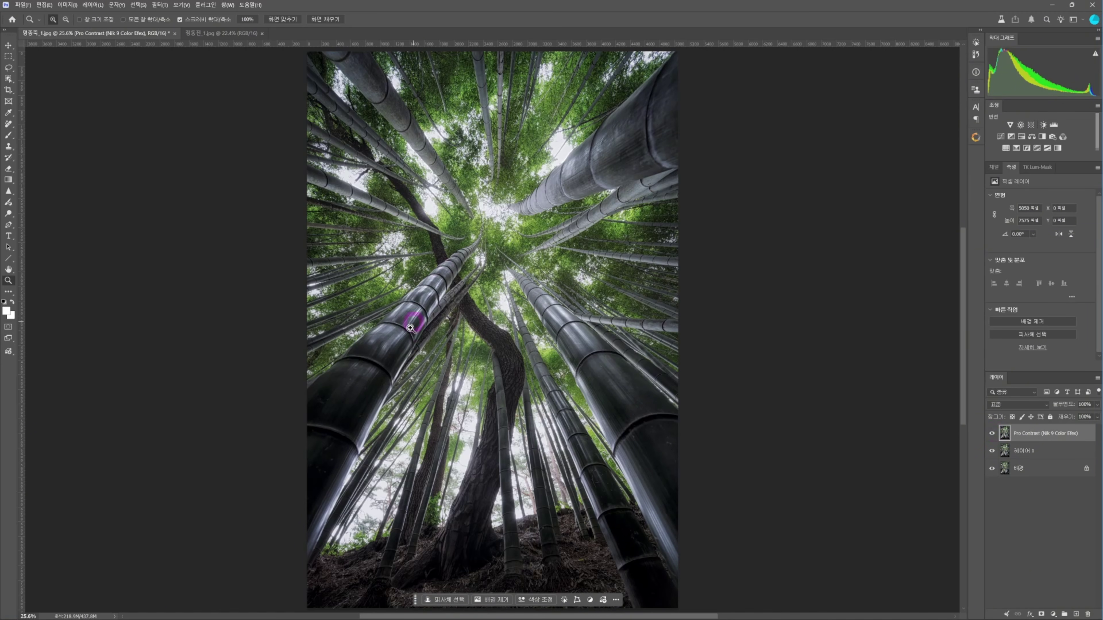
drag(423, 313, 524, 235)
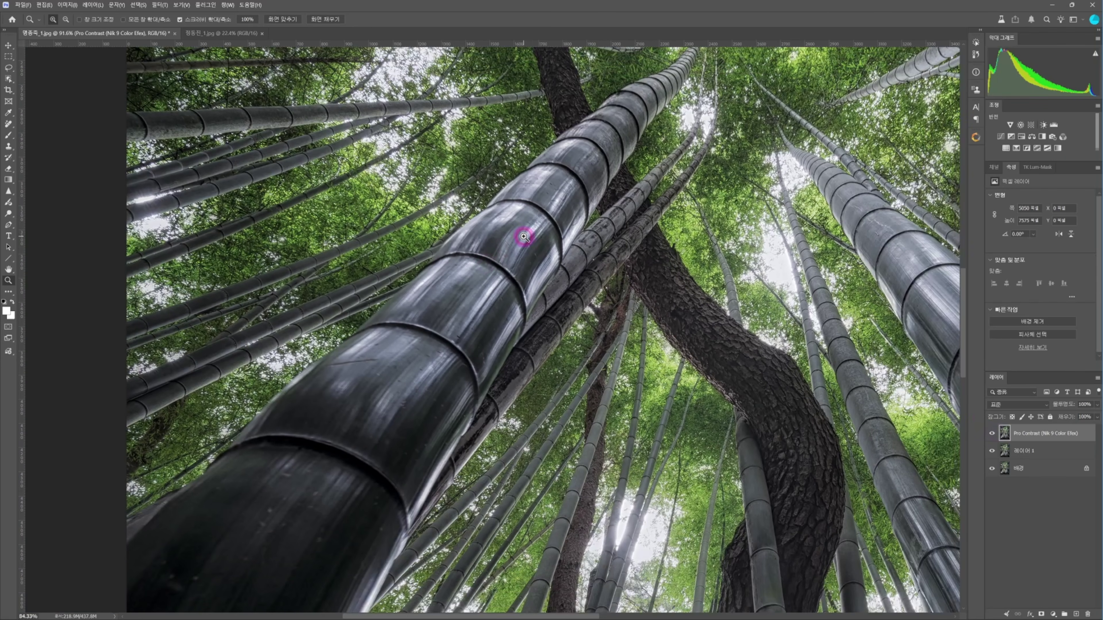
click(992, 433)
click(992, 433)
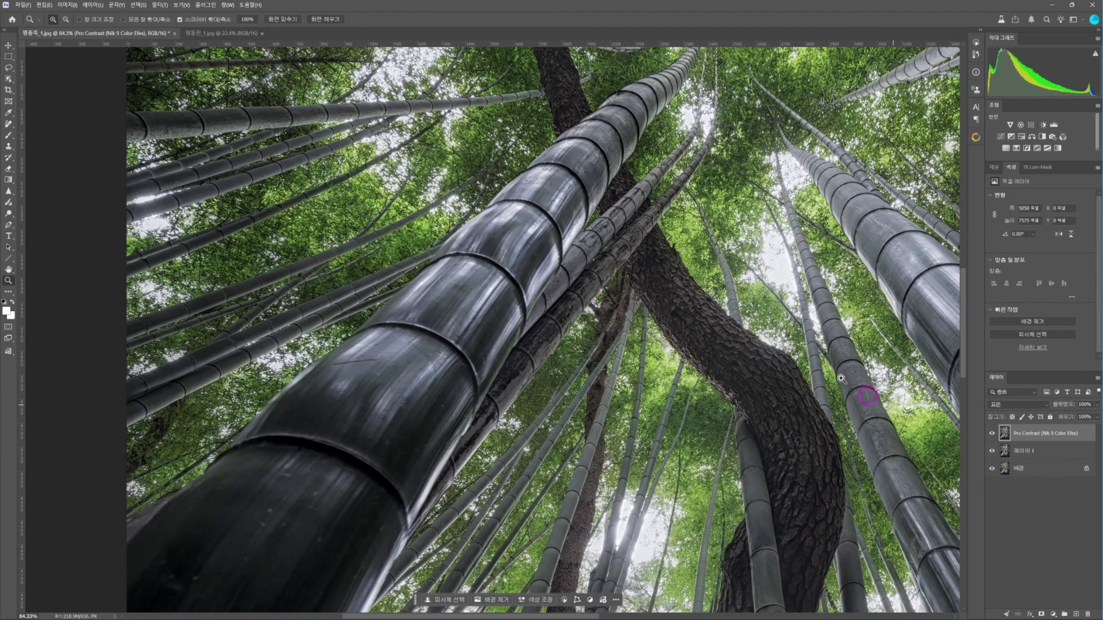
alt+click(653, 310)
drag(653, 311, 594, 294)
drag(686, 328, 763, 320)
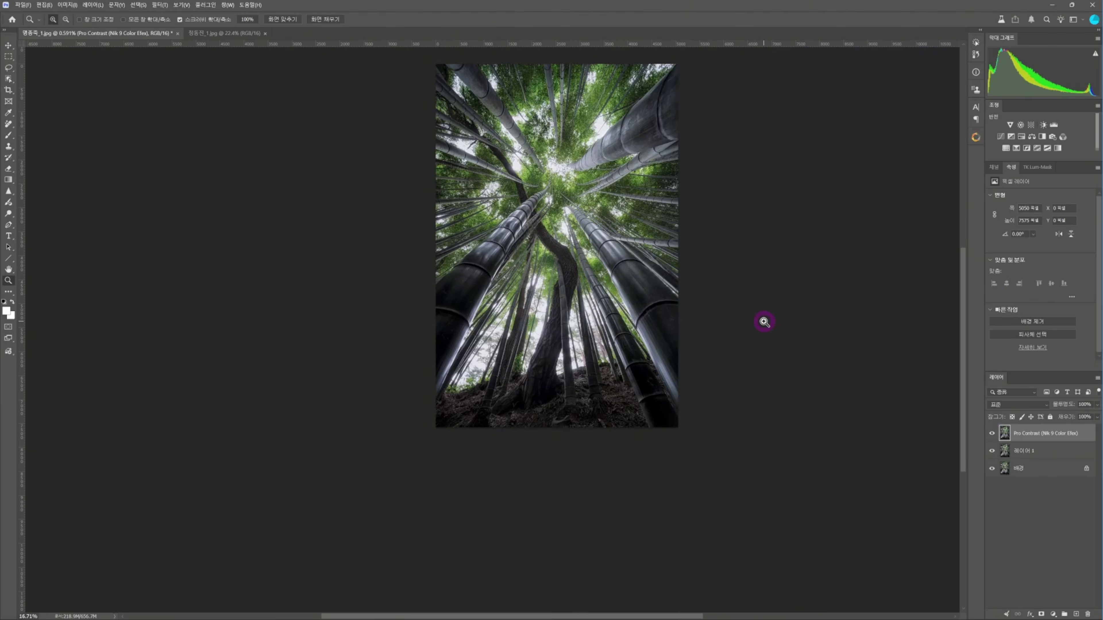
click(583, 243)
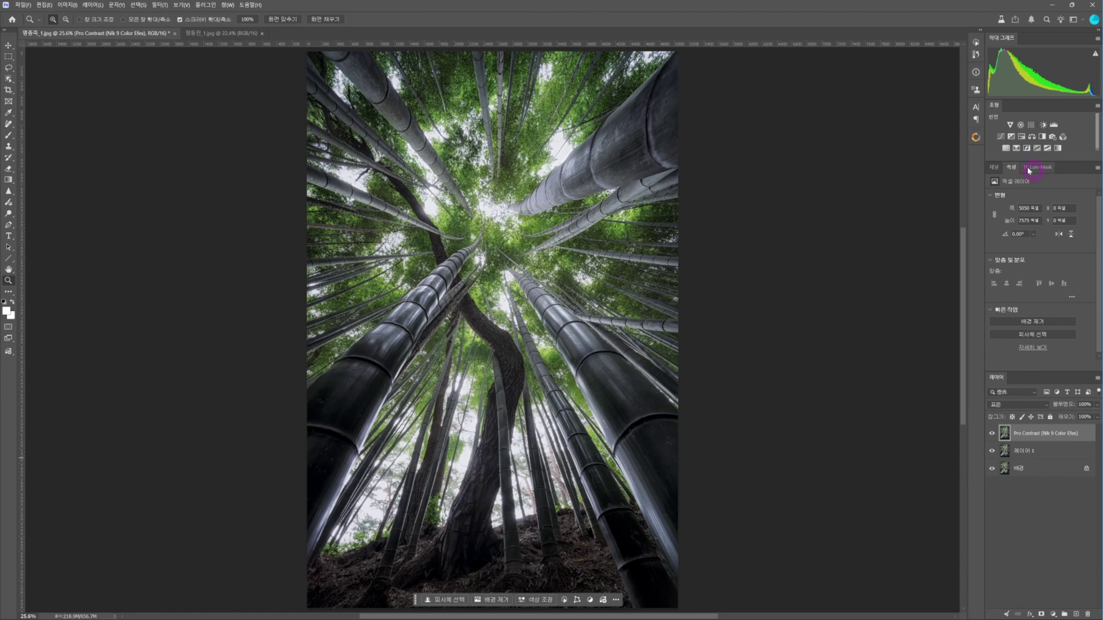
Add a Hue/Saturation adjustment layer for the reds with hue -12, saturation +21 and slightly raised lightness, and compare its effect
click(1022, 137)
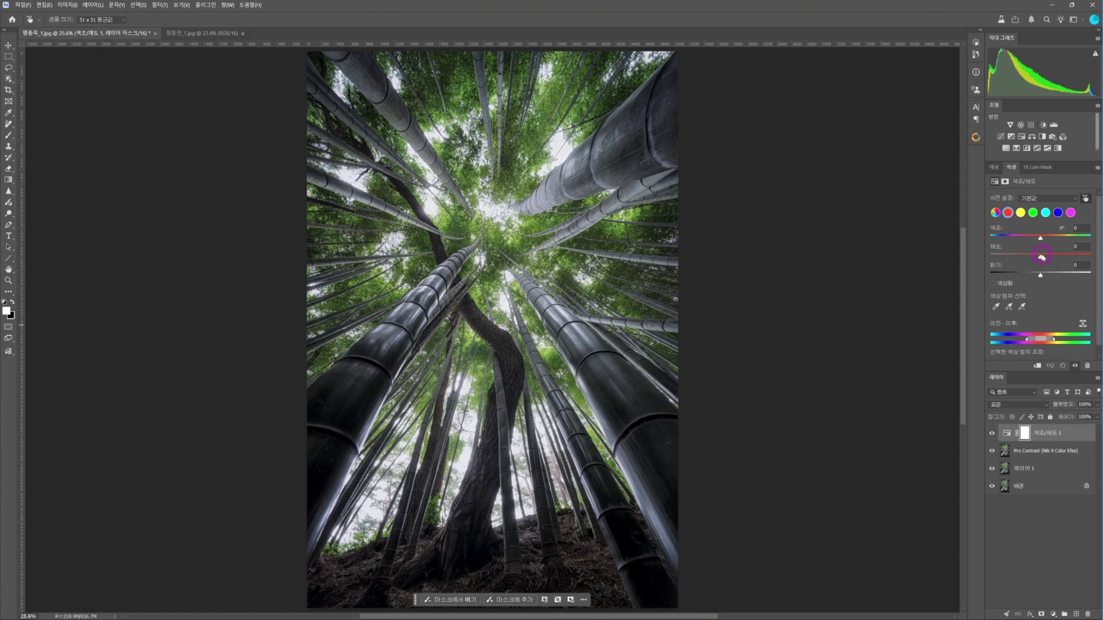
drag(1041, 256, 1041, 255)
drag(1045, 239, 1035, 240)
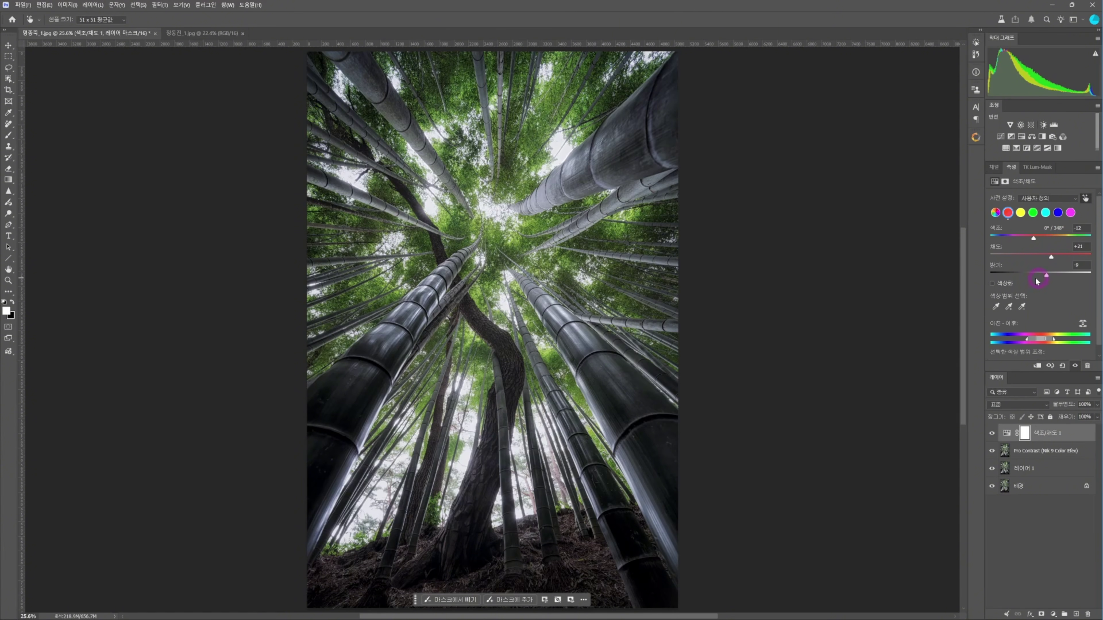
click(992, 434)
key(z)
click(993, 433)
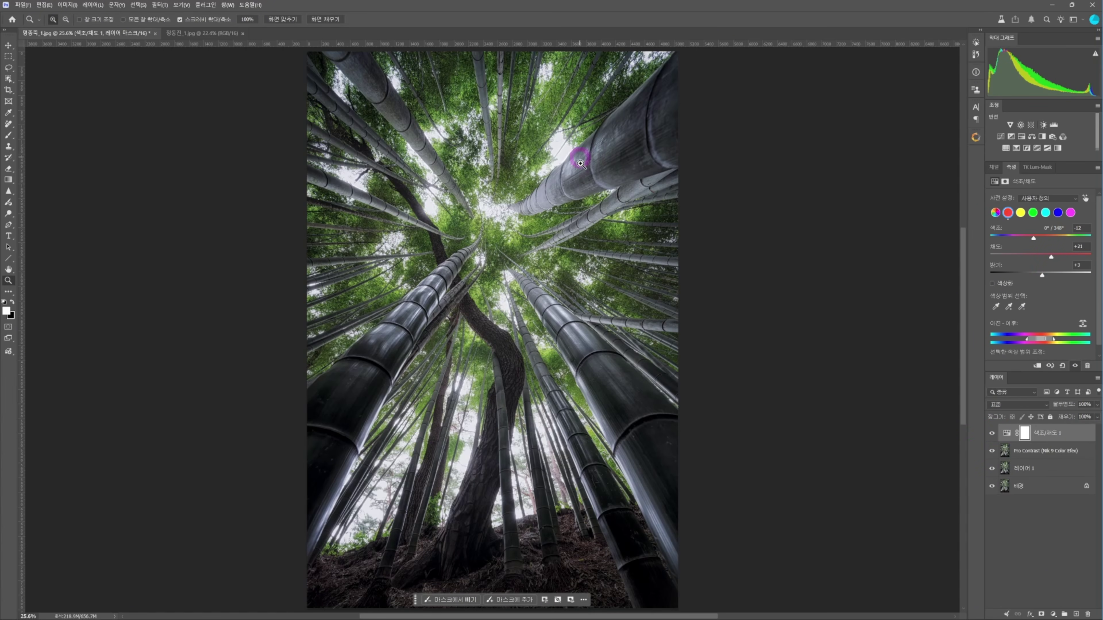
Stamp all visible layers into a new top layer and compare the result with the original background layer alone
key(ctrl+shift+alt+e)
scroll(636, 403, down, 1)
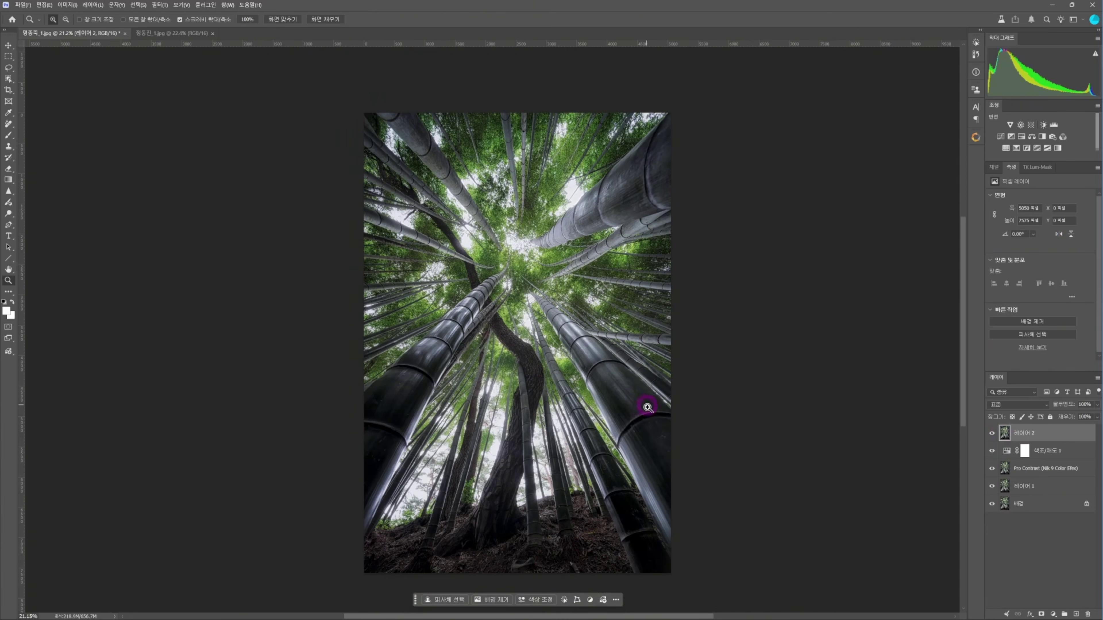
alt+click(993, 505)
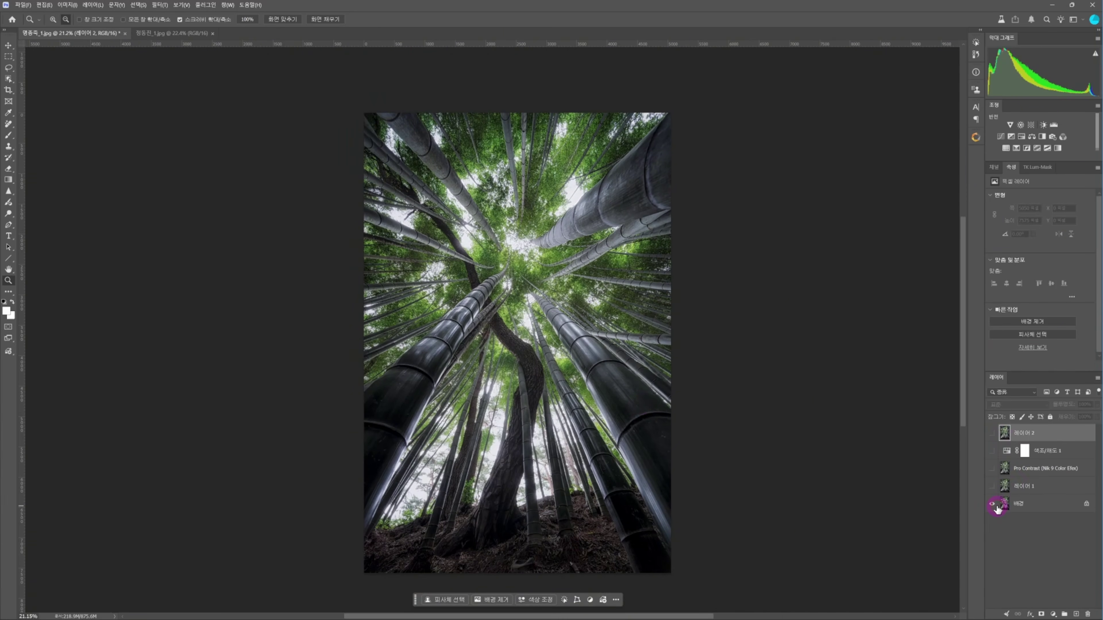
alt+click(994, 505)
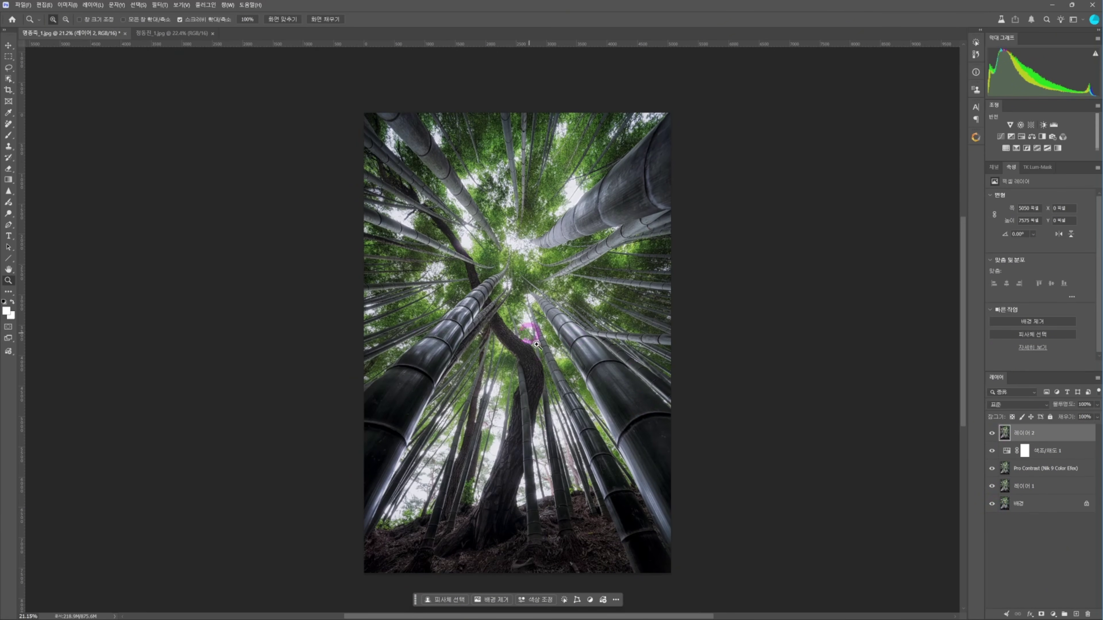
Switch to the other open document with the yellow lighthouse and waves
drag(510, 488, 469, 412)
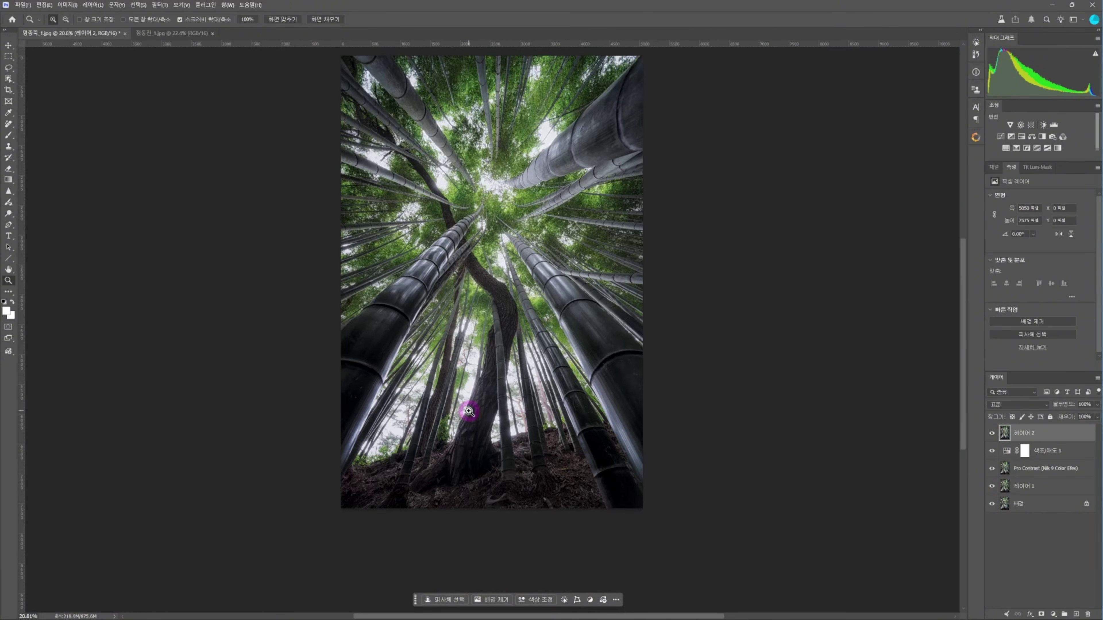
click(476, 261)
drag(476, 261, 468, 260)
click(172, 34)
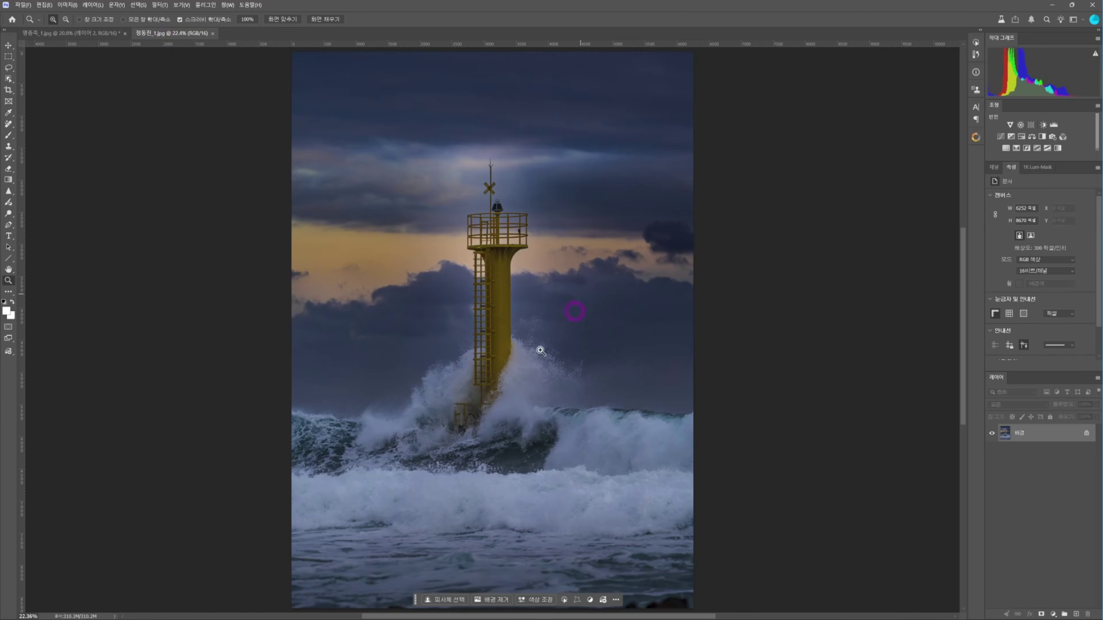
Open the lighthouse photo in Nik 9 Color Efex and add the Pro Contrast filter
drag(485, 340, 481, 340)
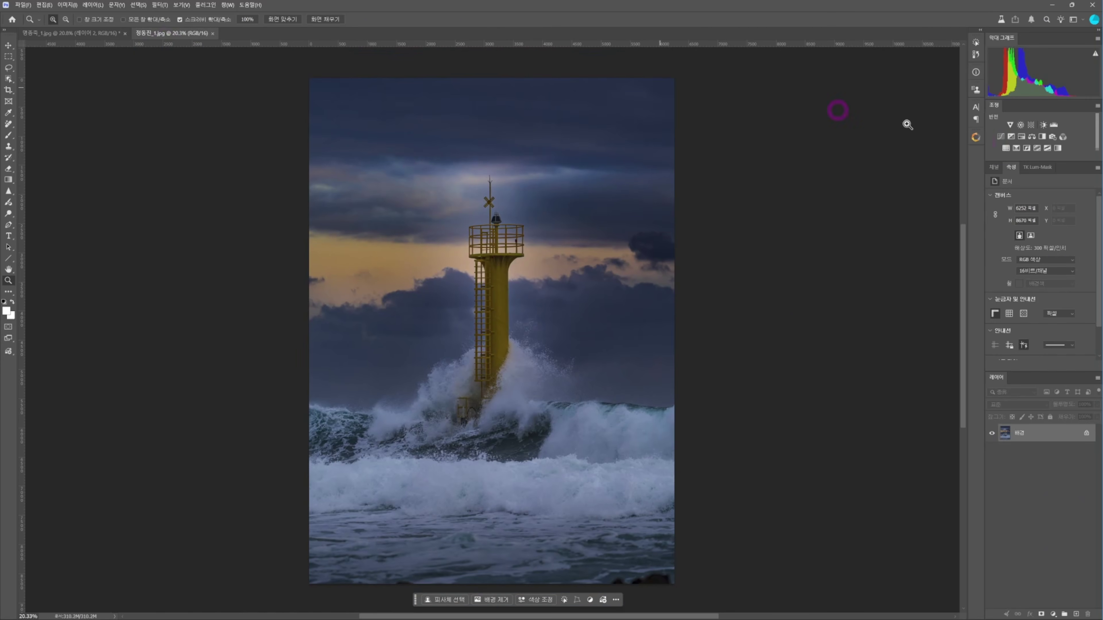
click(978, 135)
click(56, 418)
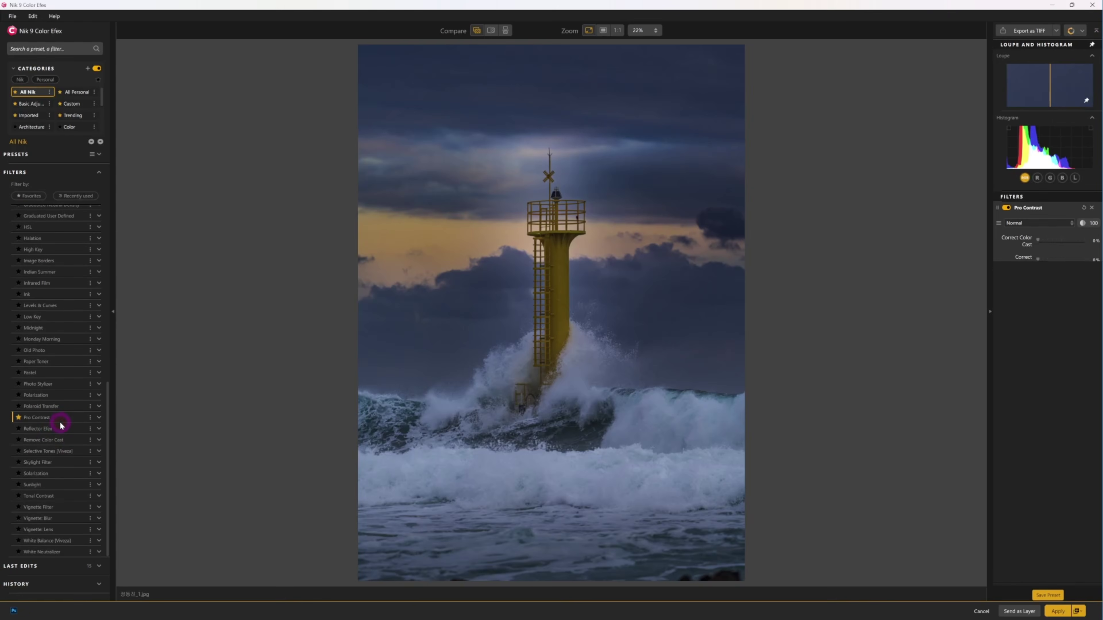
click(589, 370)
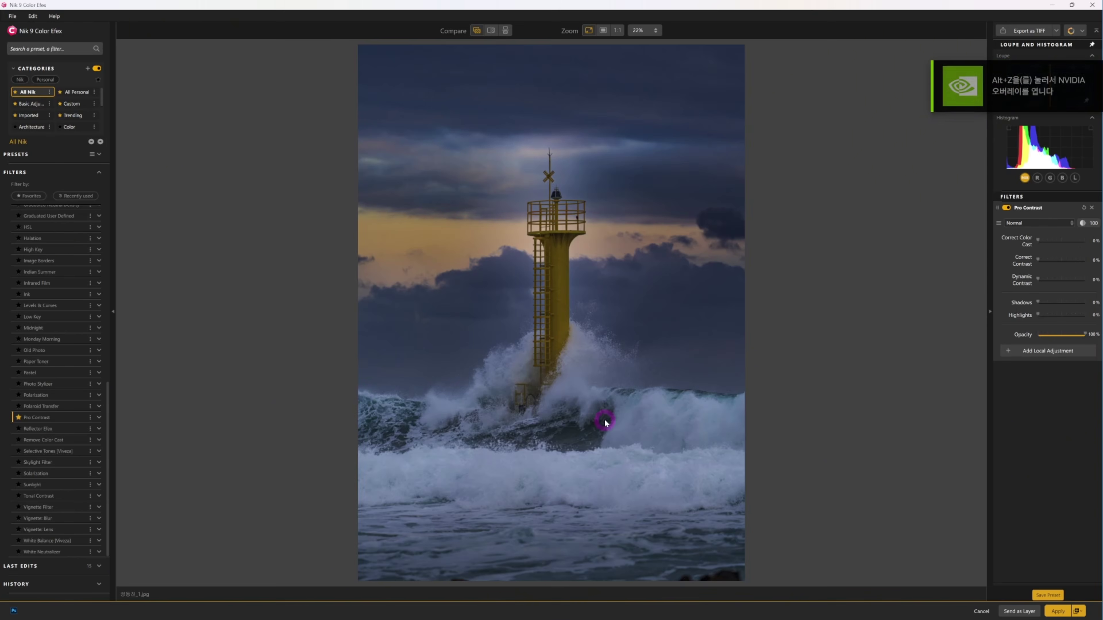
scroll(604, 420, down, 1)
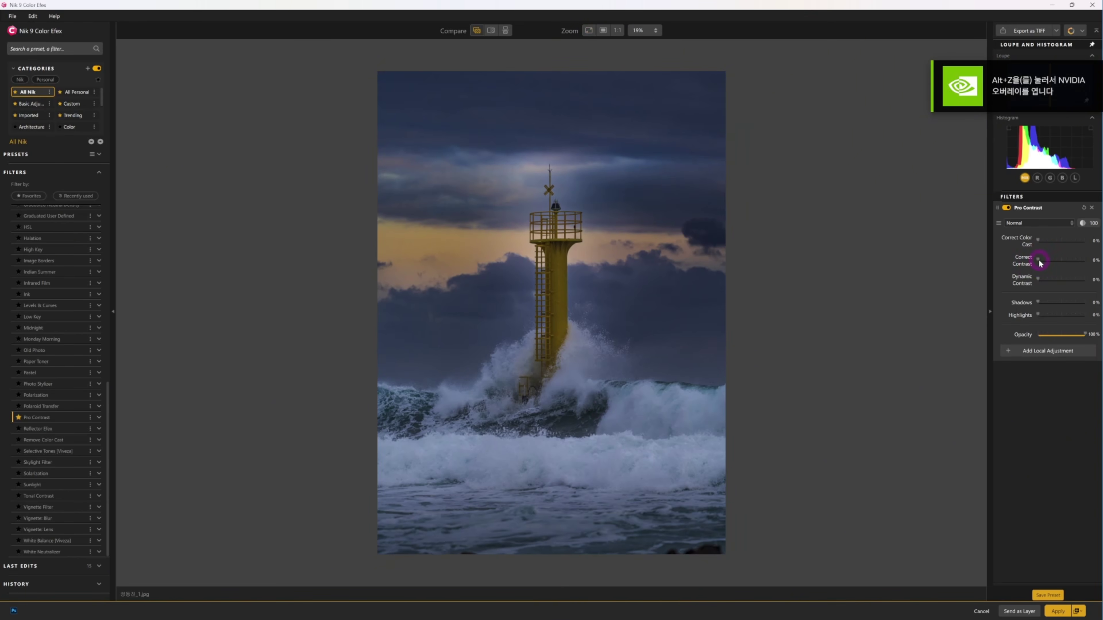
Set the Pro Contrast filter's Correct Contrast to 32% and Dynamic Contrast to 22%
drag(1041, 263, 1051, 265)
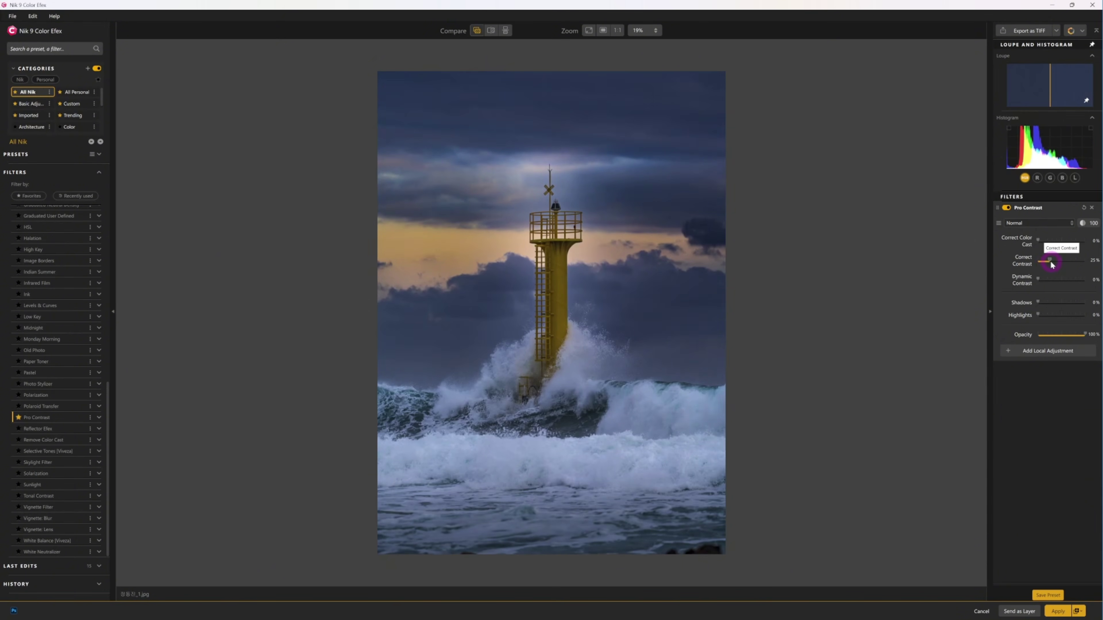
mouse_move(1051, 264)
mouse_down()
mouse_move(1027, 269)
mouse_move(1058, 273)
mouse_up()
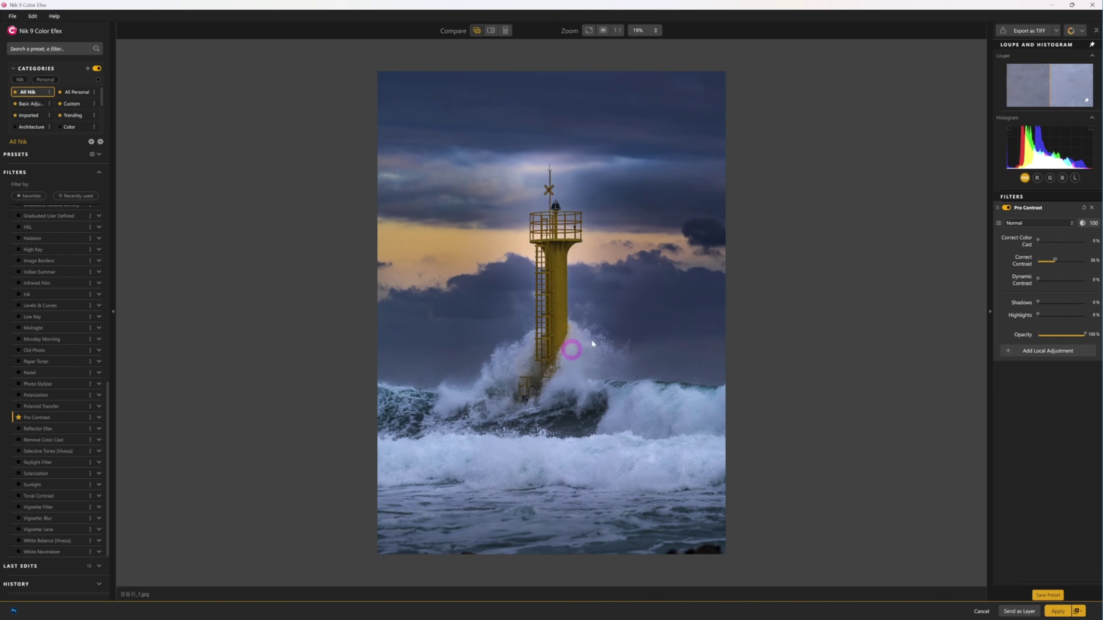
drag(1055, 263, 1056, 263)
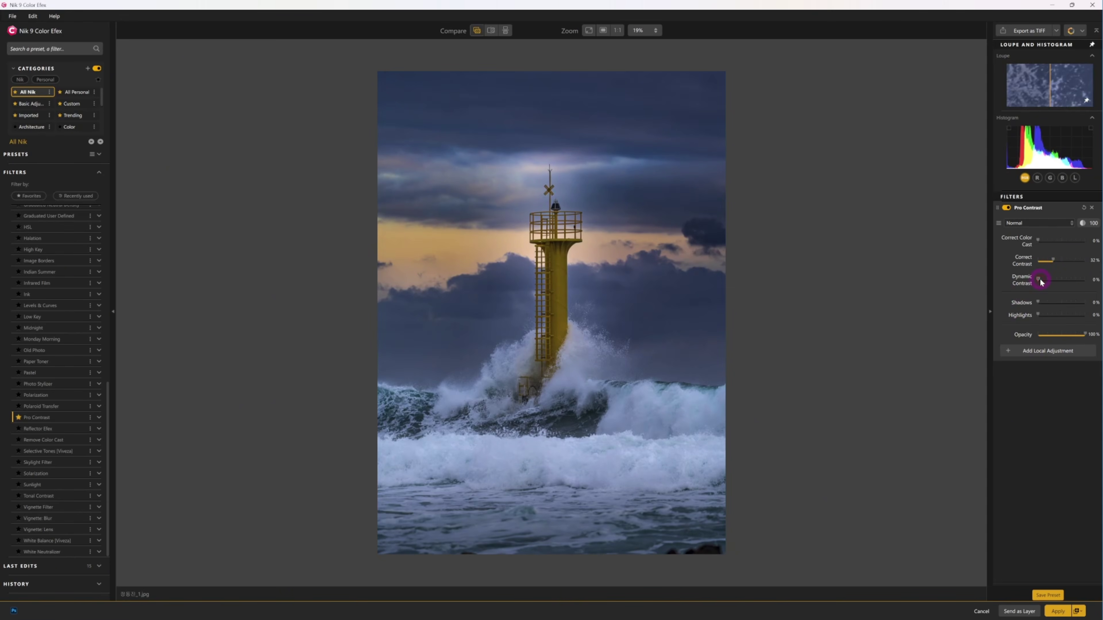
drag(1040, 281, 1049, 288)
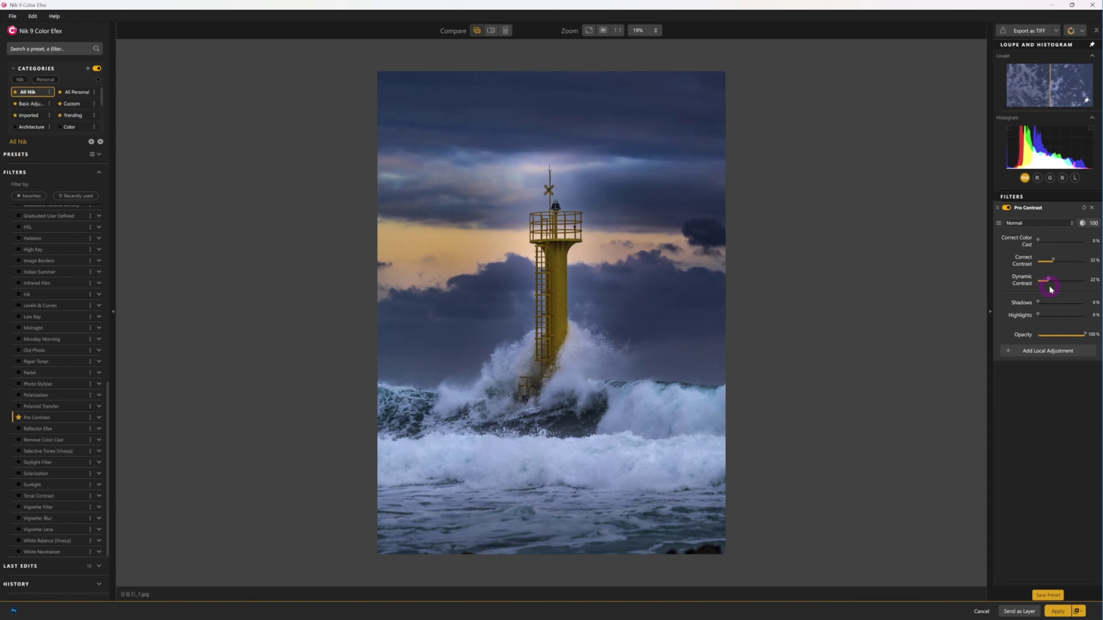
Compare the lighthouse photo before and after the contrast changes
click(478, 30)
click(479, 31)
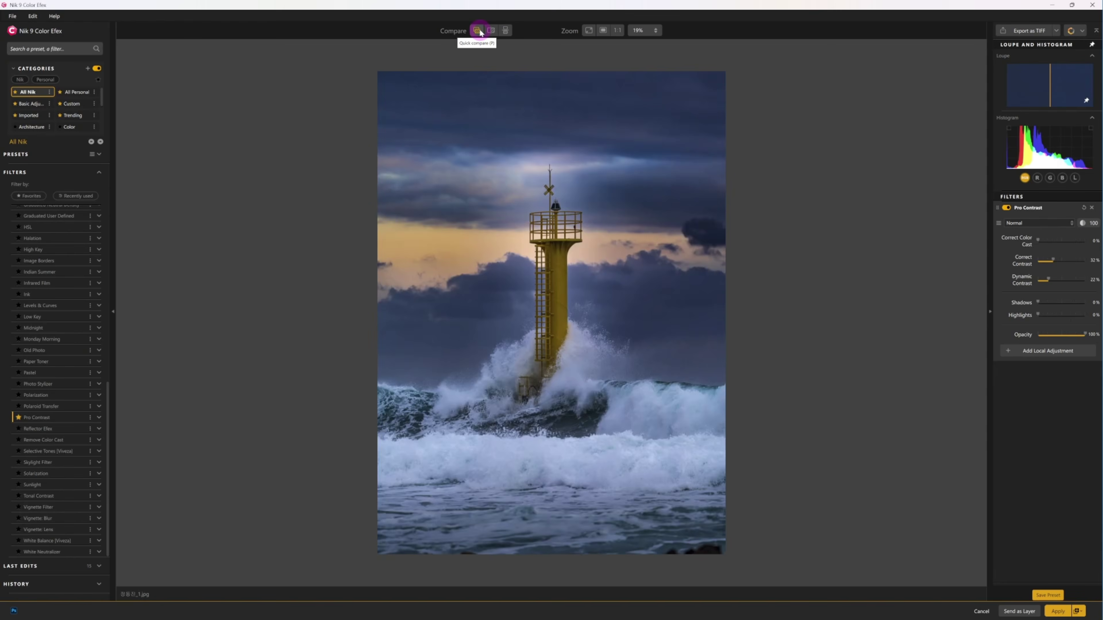
click(479, 32)
click(479, 31)
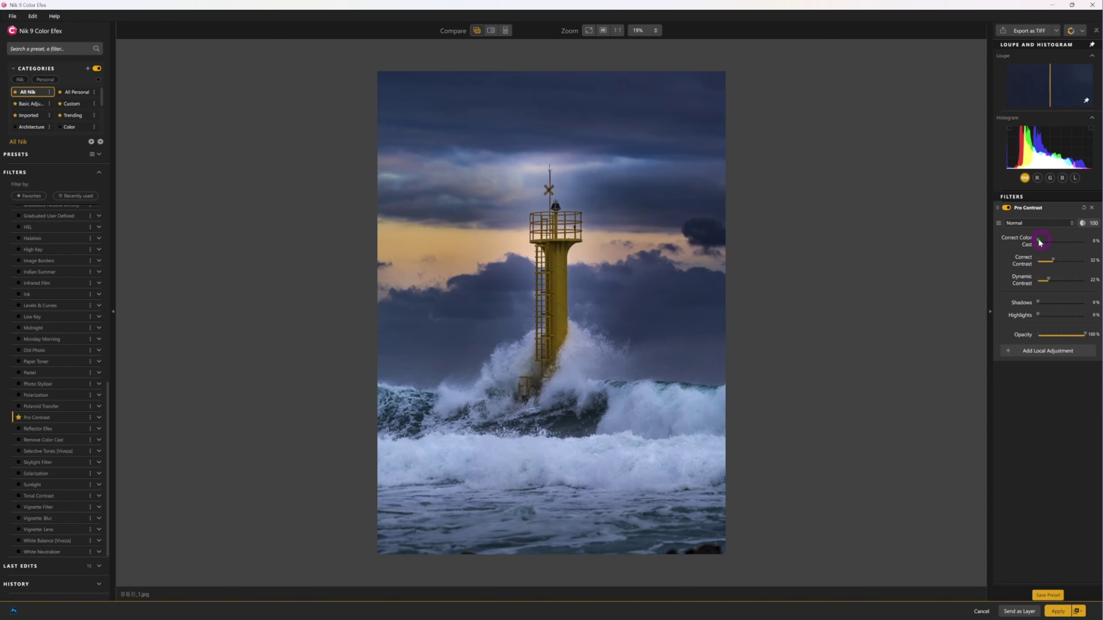
Set Correct Color Cast to 11%, compare the photo with the filter off and on, and reduce Correct Contrast to 24%
mouse_move(1038, 242)
mouse_down()
mouse_move(1069, 243)
mouse_move(1030, 248)
mouse_move(1037, 240)
mouse_up()
mouse_move(1045, 246)
mouse_down()
mouse_move(1028, 249)
mouse_move(1099, 240)
mouse_move(987, 253)
mouse_move(1069, 260)
mouse_move(1047, 260)
mouse_up()
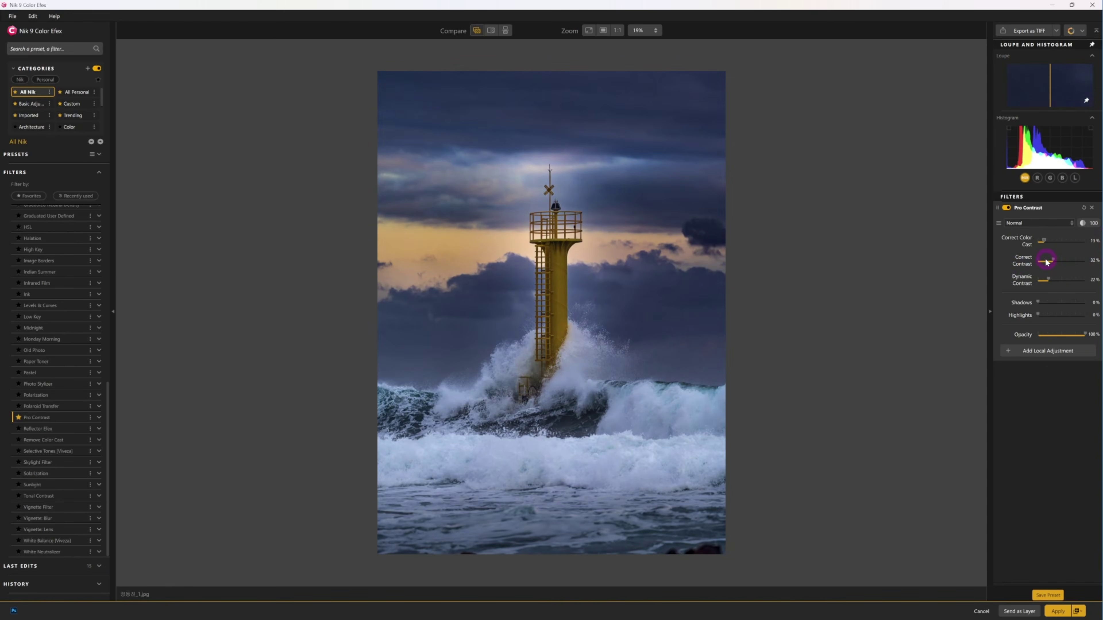
click(1006, 209)
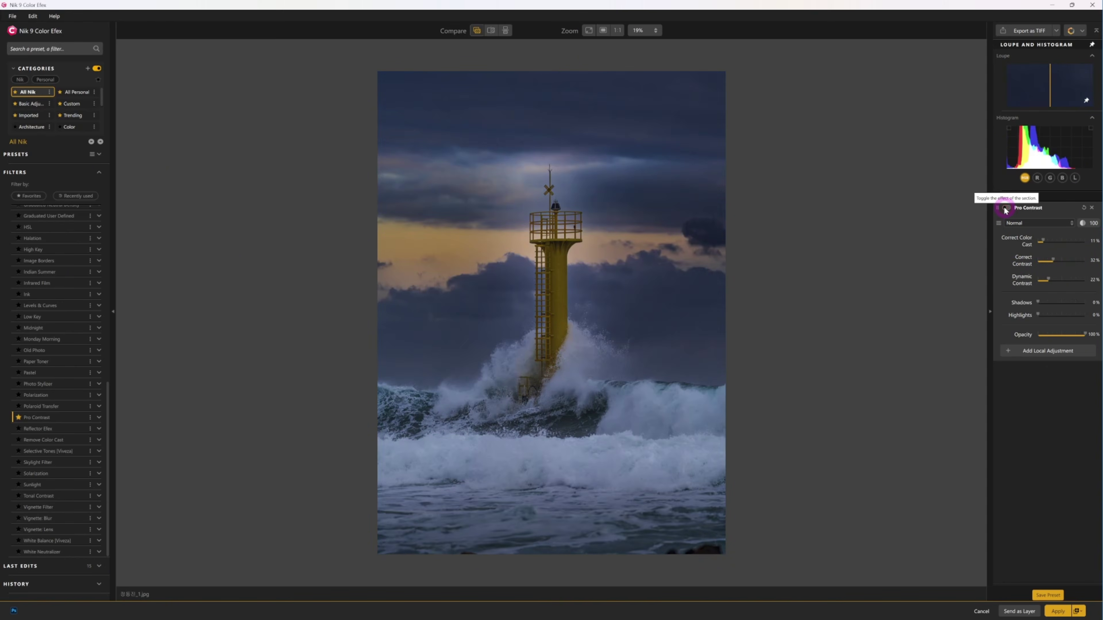
click(1006, 208)
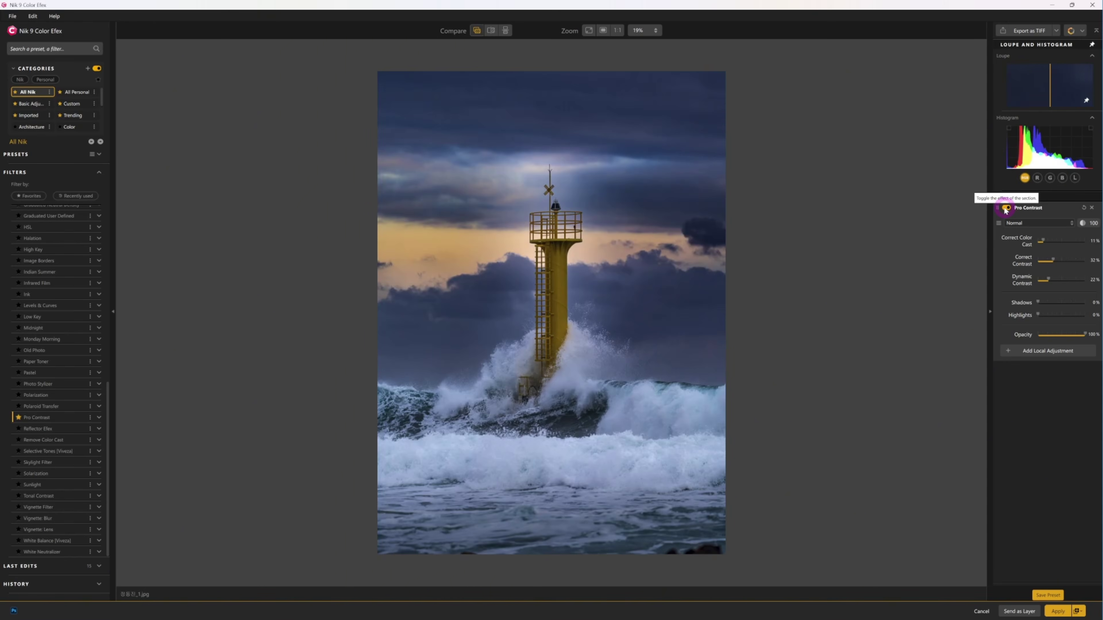
drag(1050, 264, 1050, 264)
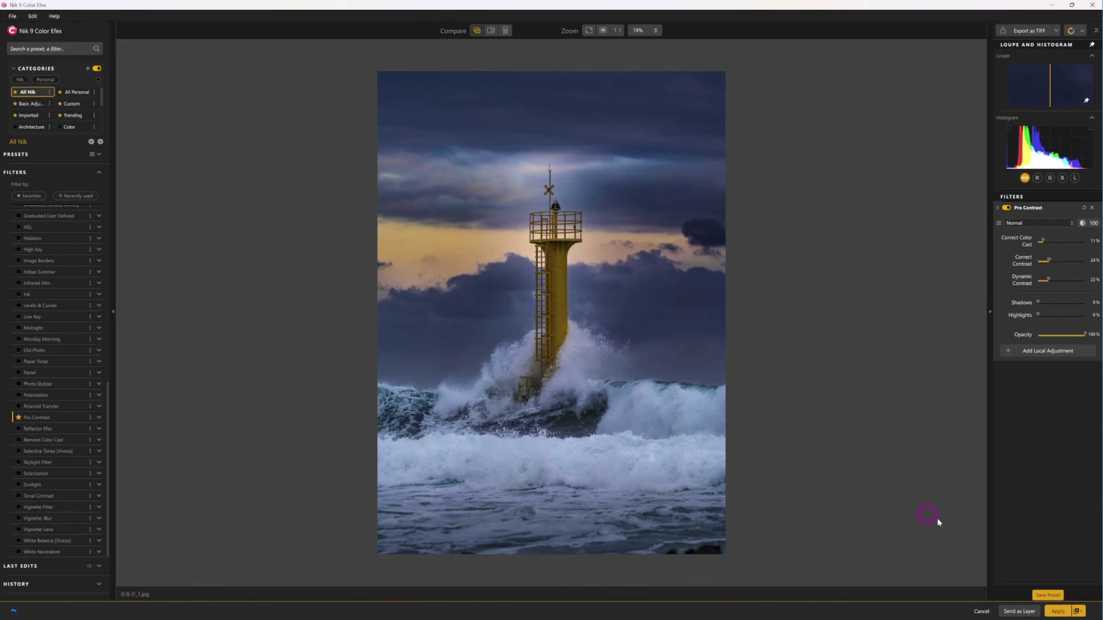
Try a local control point on the foreground water and delete it
click(1048, 350)
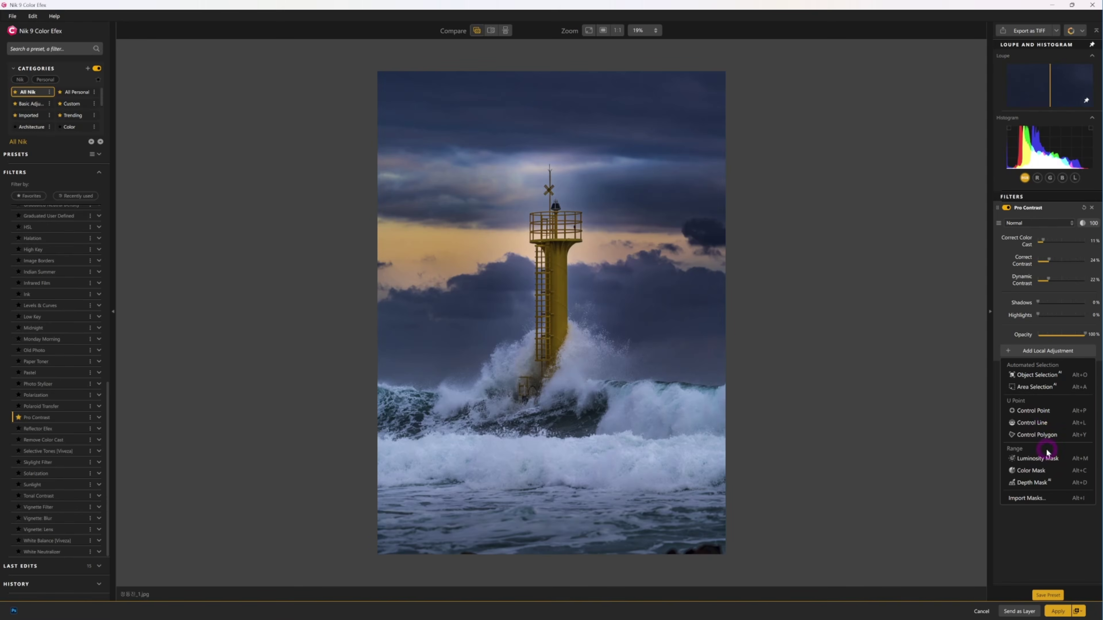
click(1035, 411)
click(533, 526)
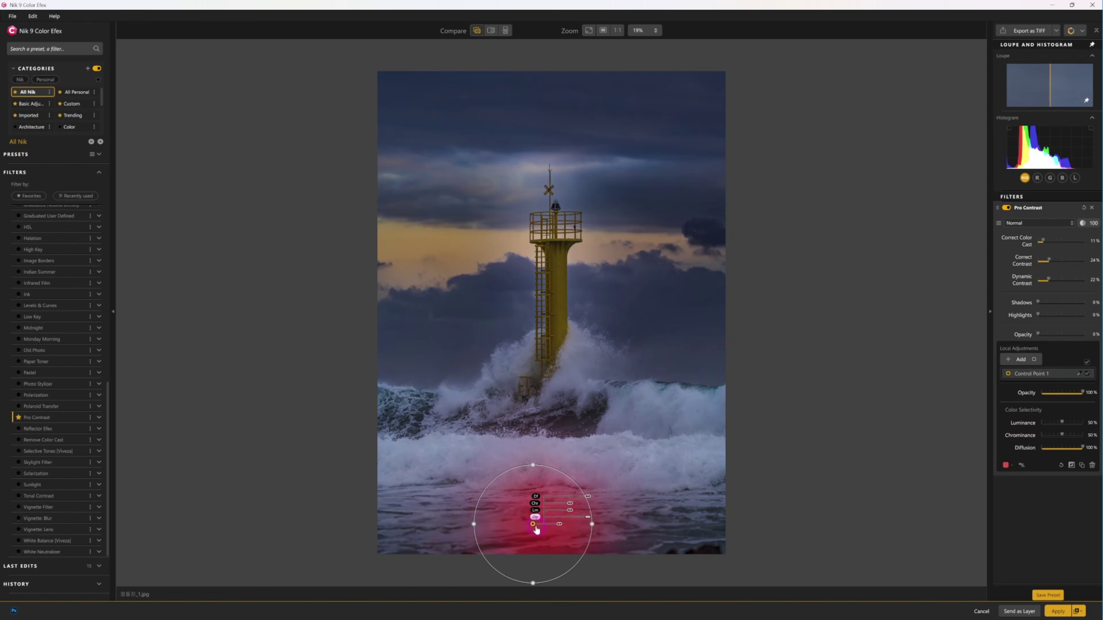
drag(592, 524, 787, 524)
click(776, 553)
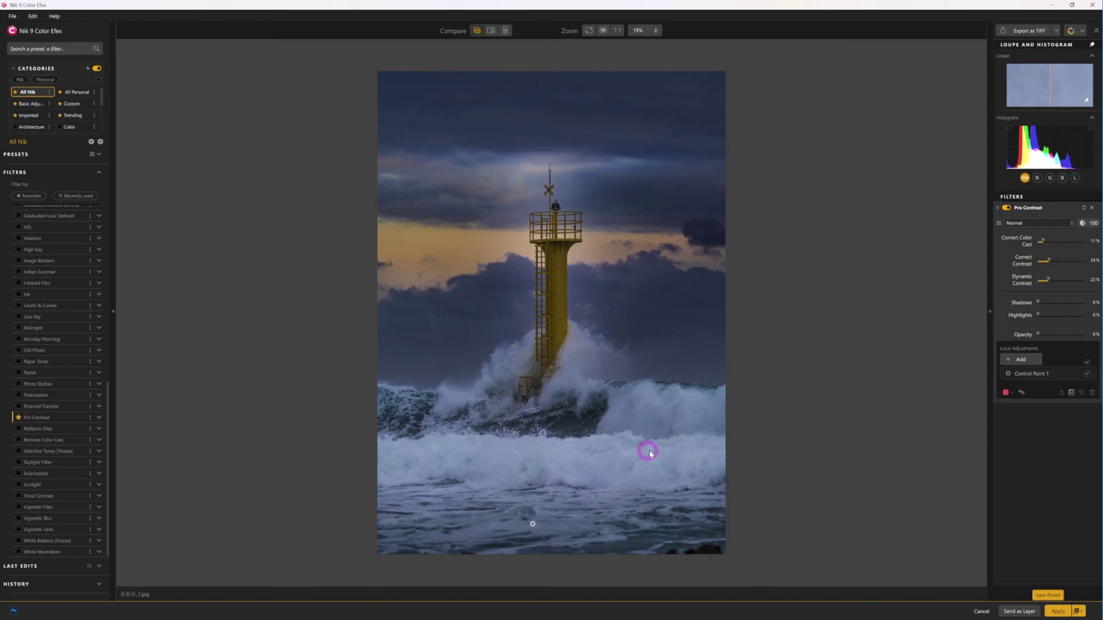
click(701, 479)
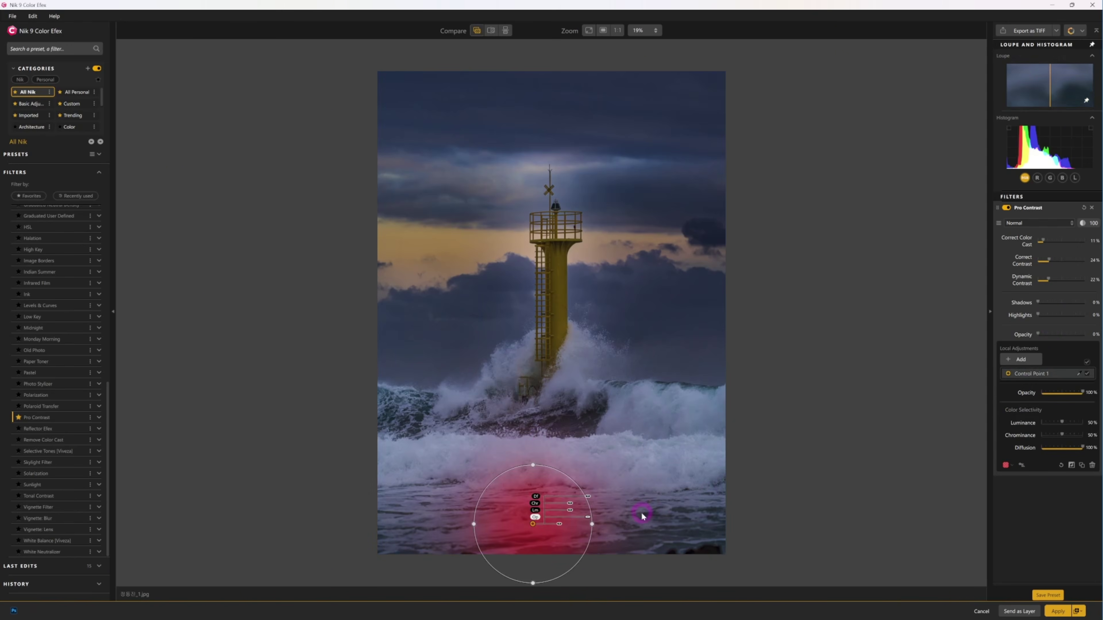
key(Delete)
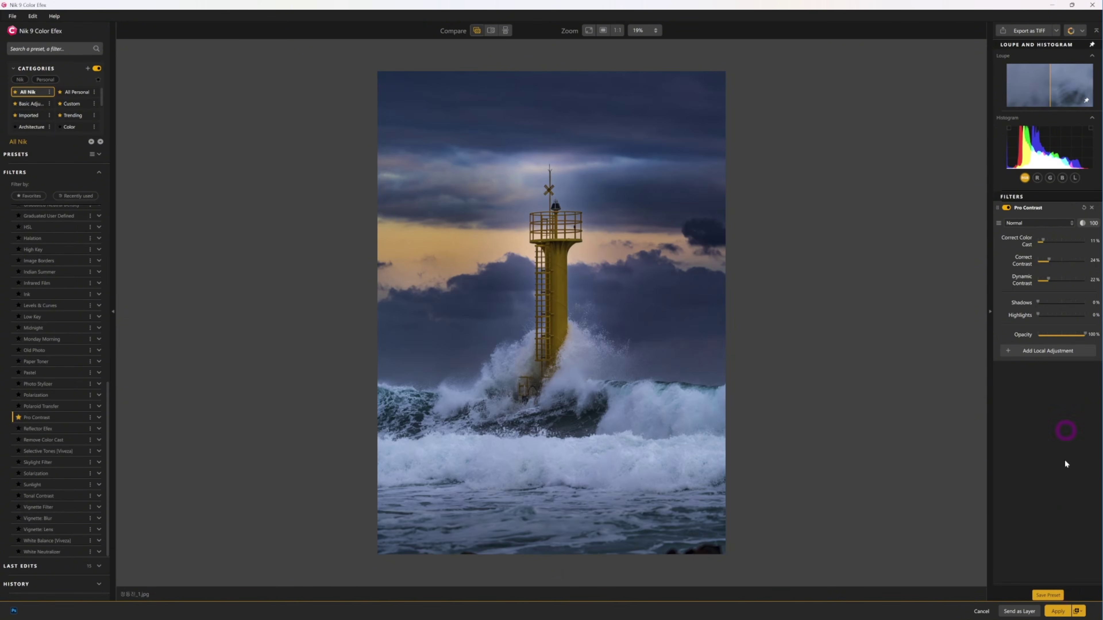
Apply Pro Contrast as a new layer in Photoshop and stamp all visible layers into a layer above it
click(1058, 598)
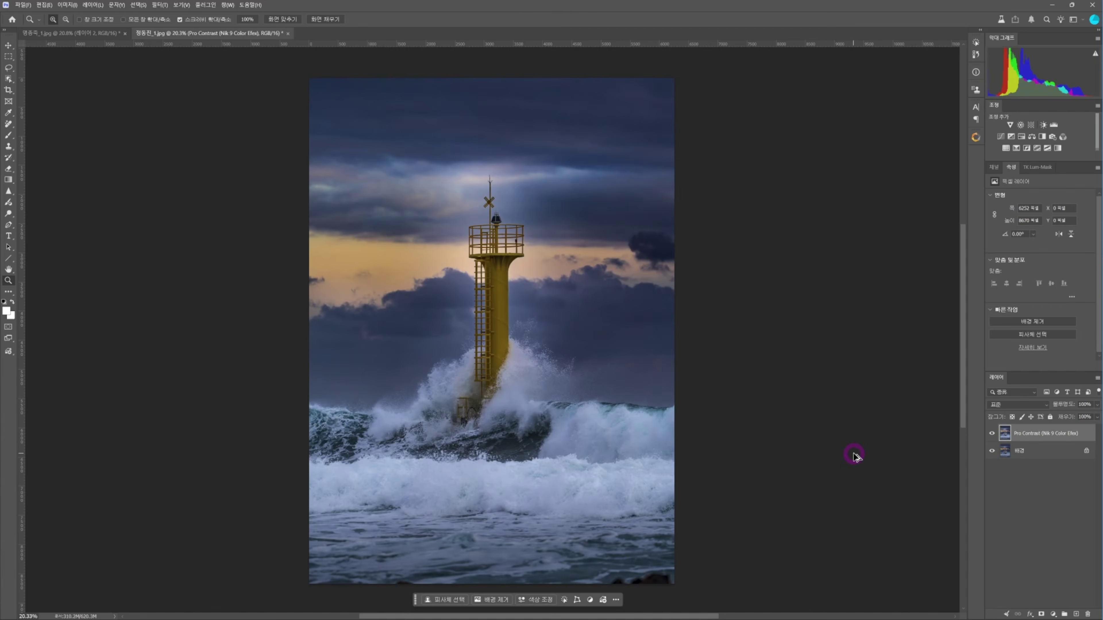
key(ctrl+shift+alt+e)
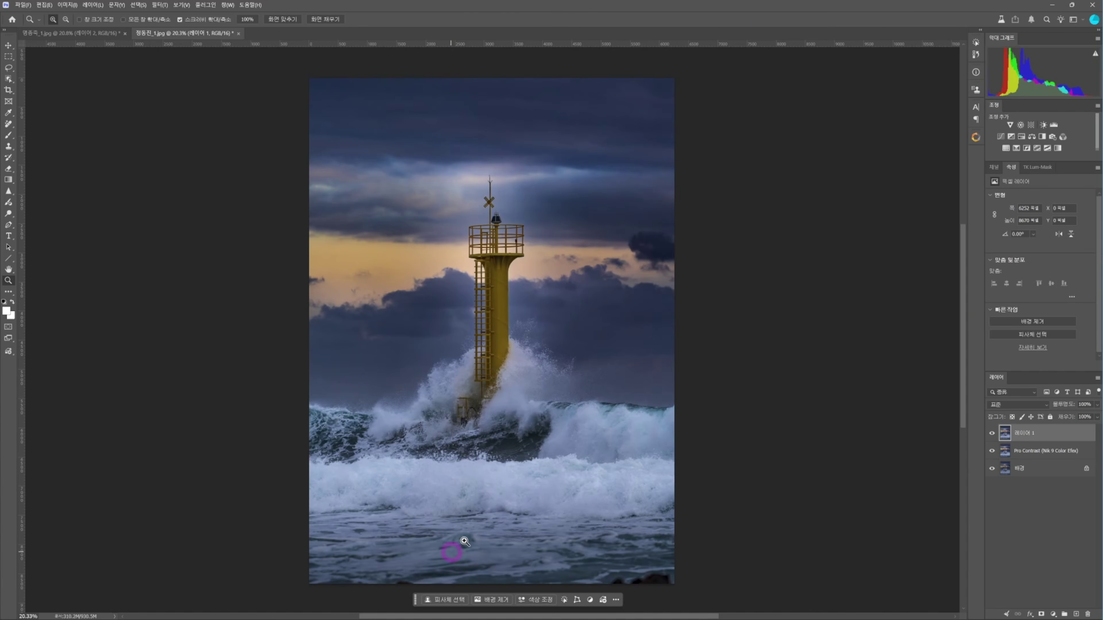
Add a darkening Curves adjustment layer with a point at input 80, output 71, and invert its mask to black
click(1001, 136)
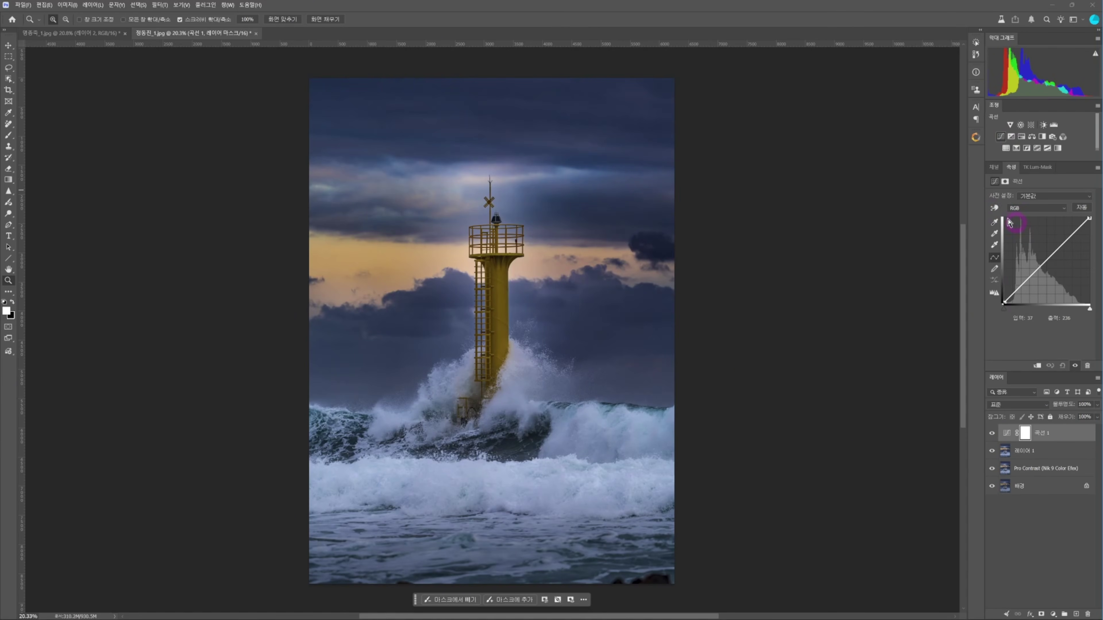
click(992, 212)
click(1026, 274)
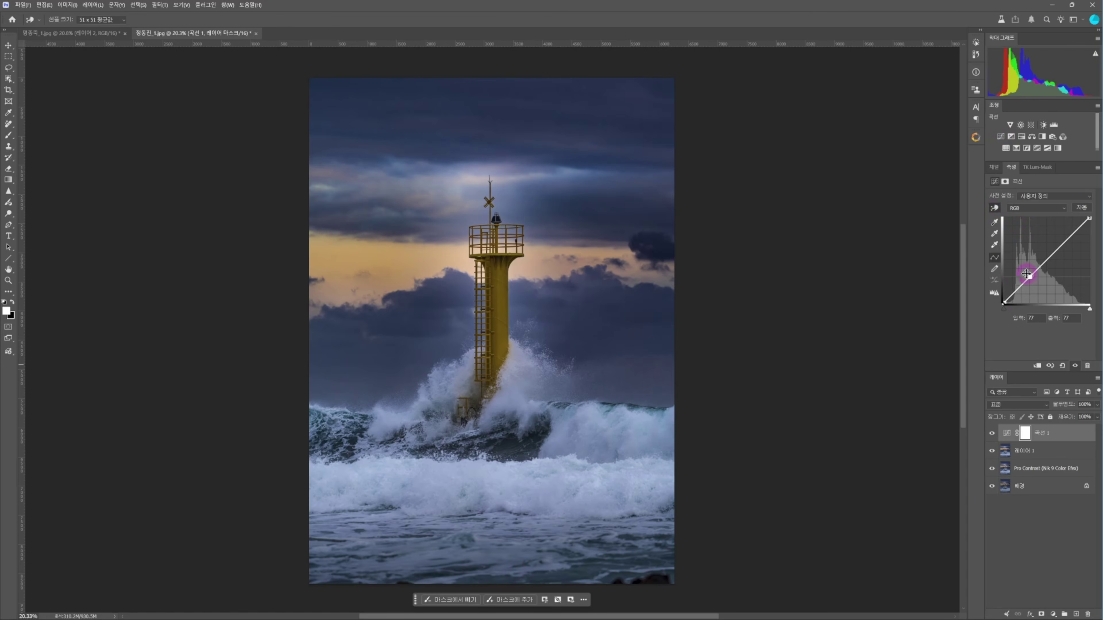
drag(1025, 273, 1032, 279)
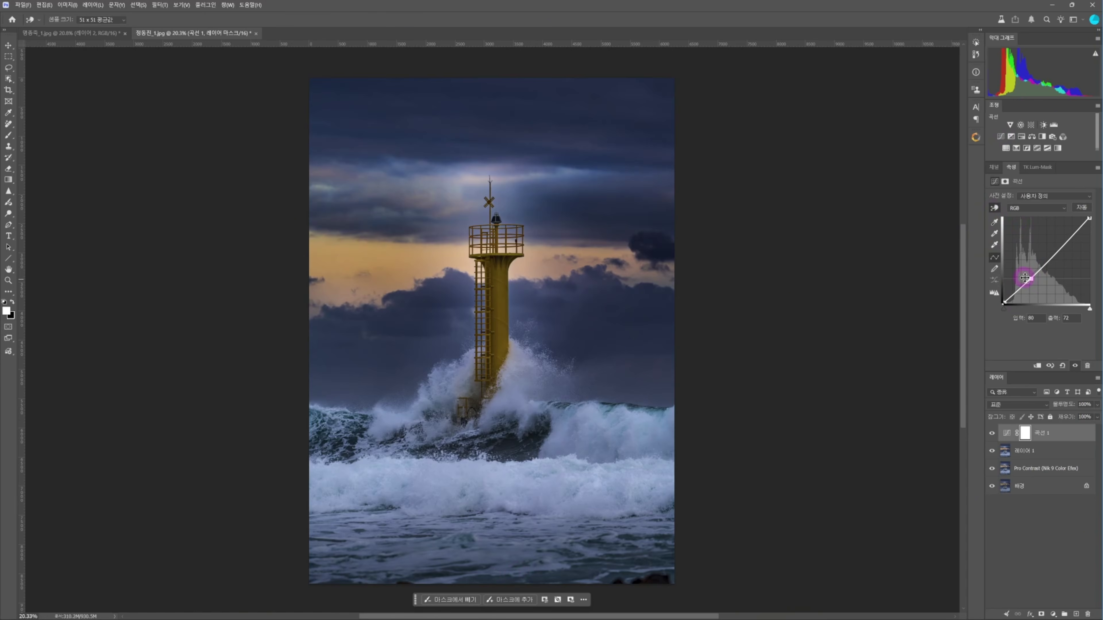
drag(1033, 278, 1032, 278)
click(1042, 437)
key(ctrl+i)
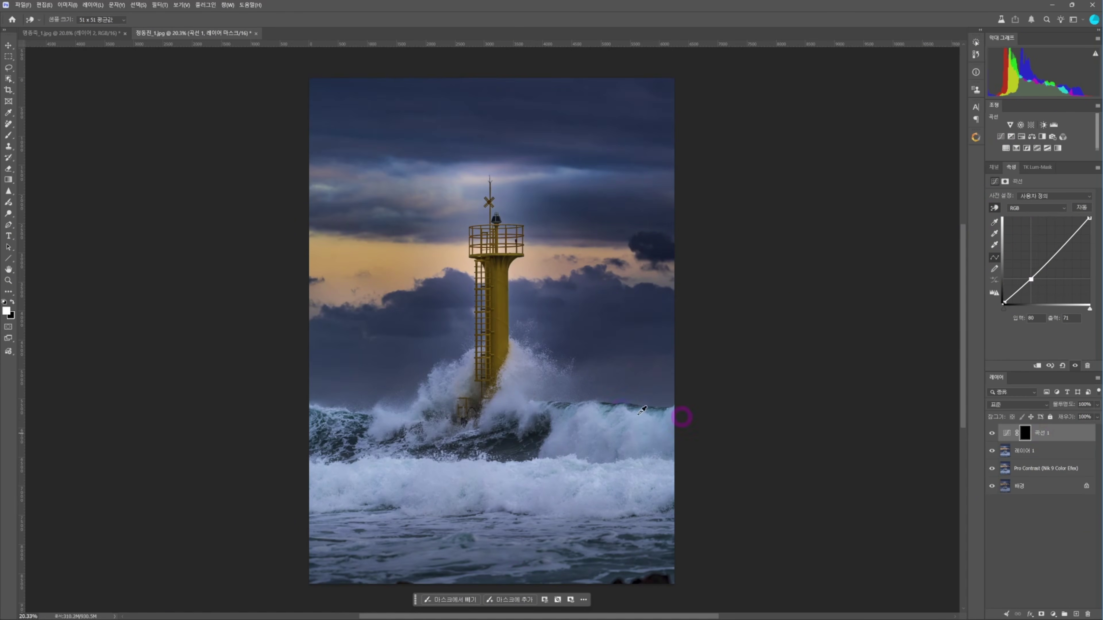
Paint white gradients on the Curves mask to darken the photo's bottom edge and upper corners
click(16, 179)
click(114, 74)
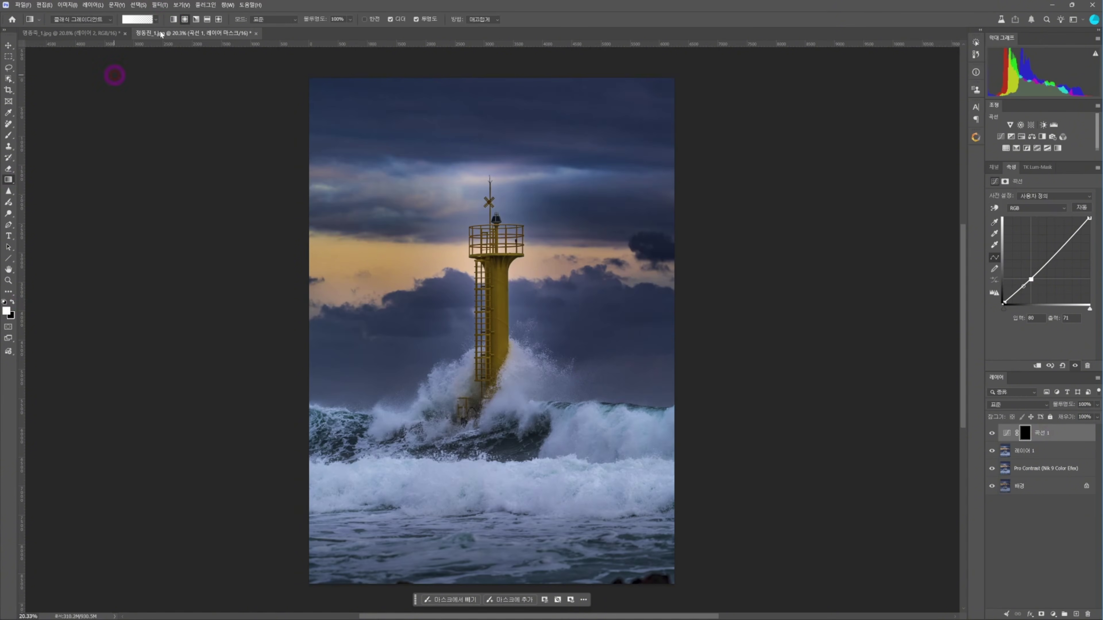
click(476, 522)
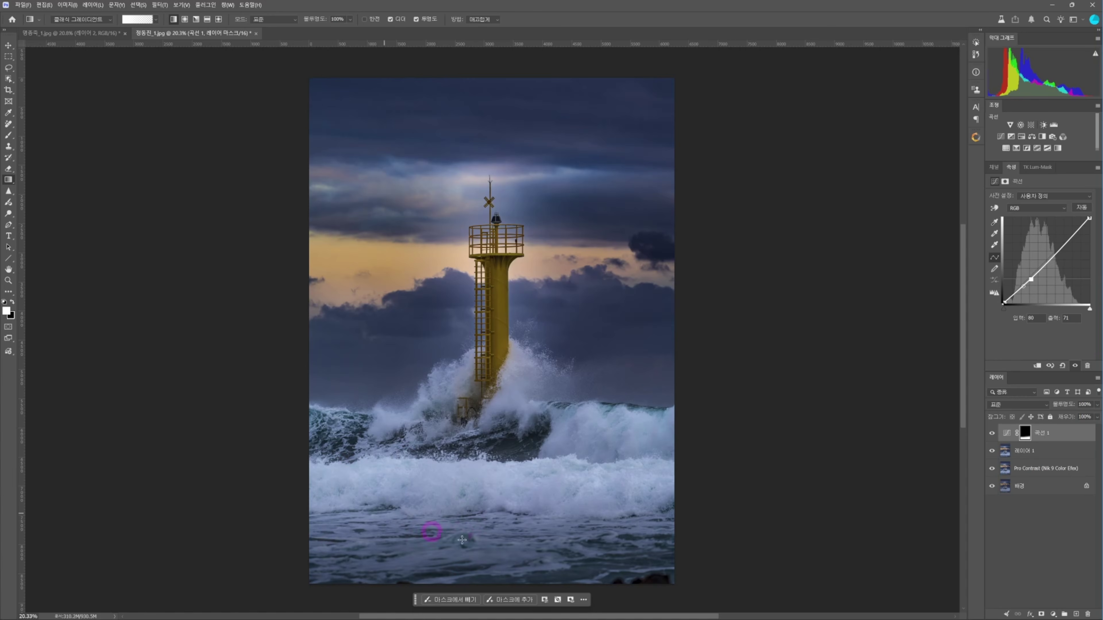
drag(315, 87, 369, 162)
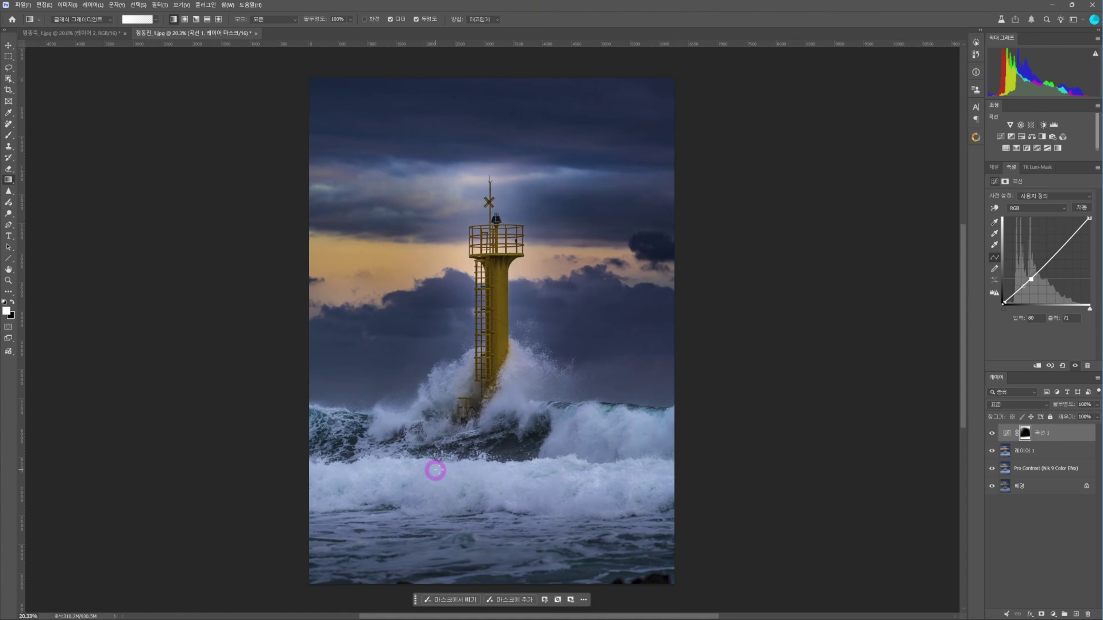
Add a second Curves layer at input 148, output 152, invert its mask, and reveal it with radial gradients over the lighthouse and waves
click(1001, 137)
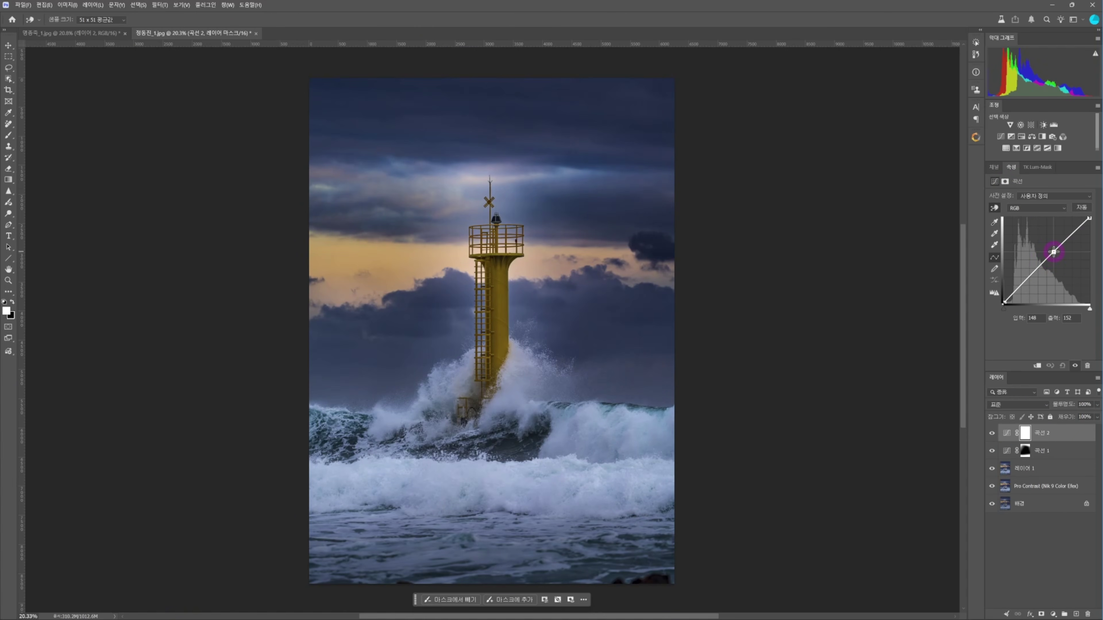
key(ctrl+i)
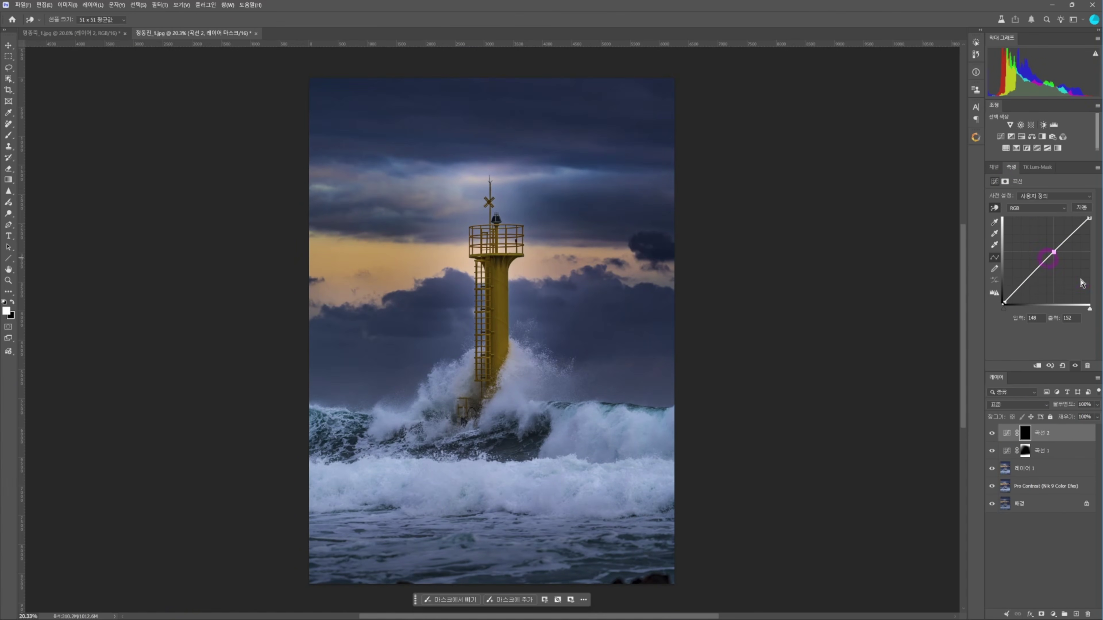
key(g)
drag(489, 223, 516, 464)
drag(563, 527, 499, 443)
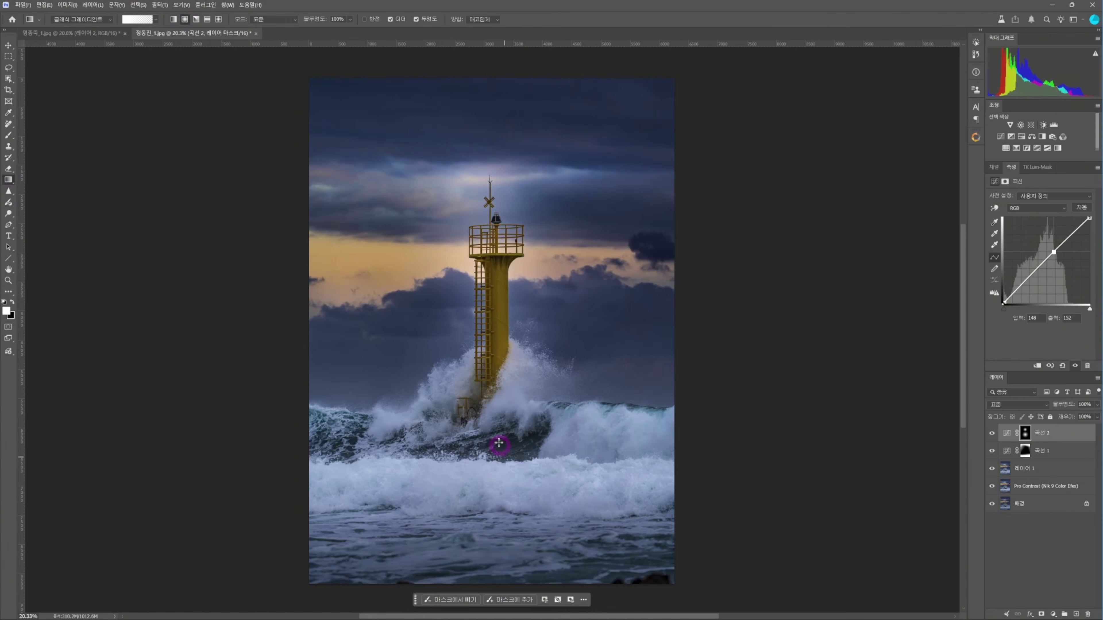
mouse_move(598, 483)
mouse_down()
mouse_move(495, 478)
mouse_move(492, 465)
mouse_move(546, 493)
mouse_up()
drag(510, 443, 584, 484)
drag(454, 450, 563, 456)
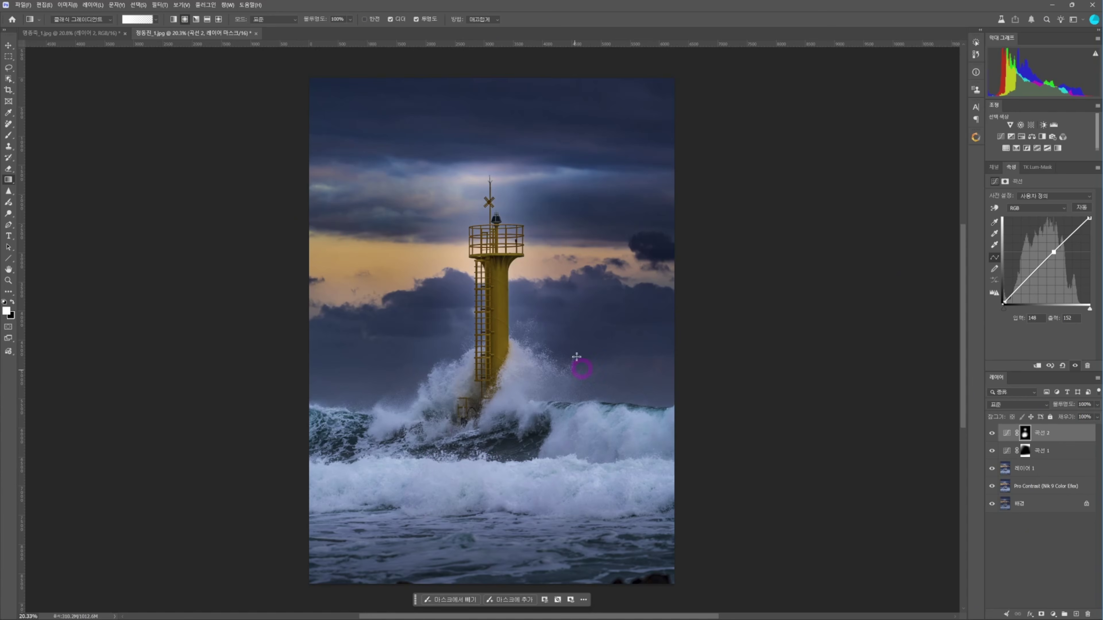
Stamp all visible layers, then brighten the lighthouse through a subject selection using a Curves layer with input 108, output 133
key(ctrl+shift+alt+e)
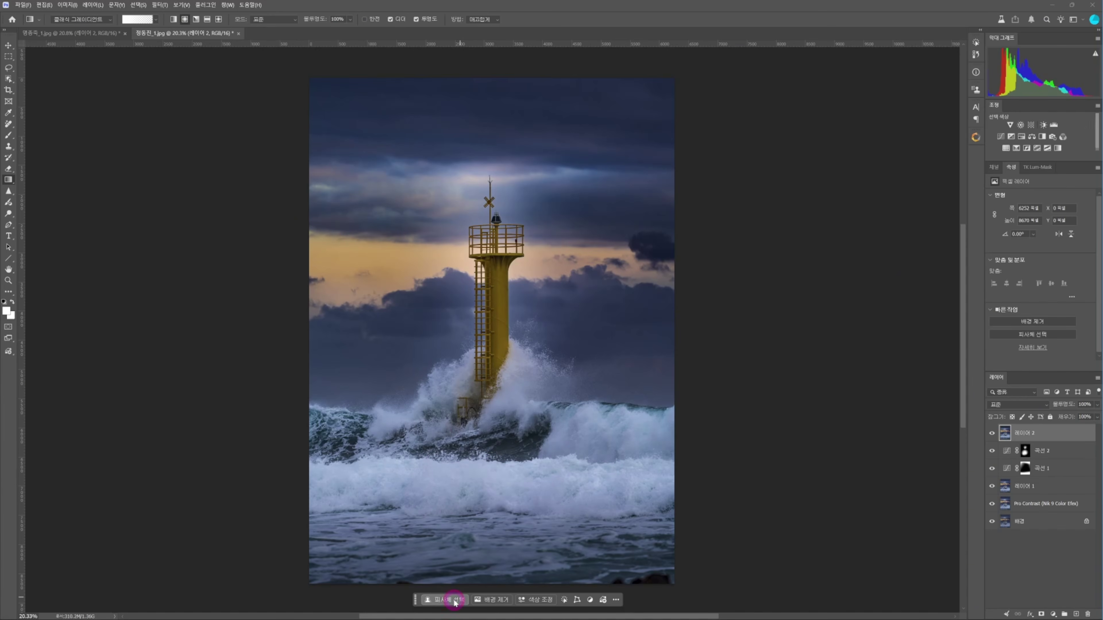
click(455, 602)
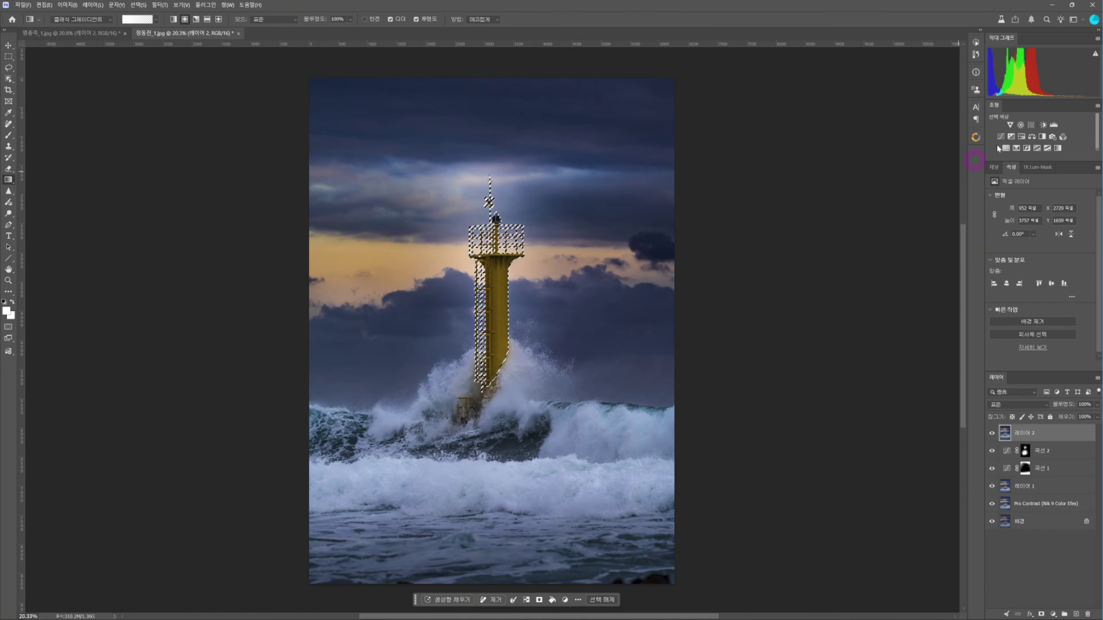
click(1031, 124)
drag(1039, 267, 1040, 259)
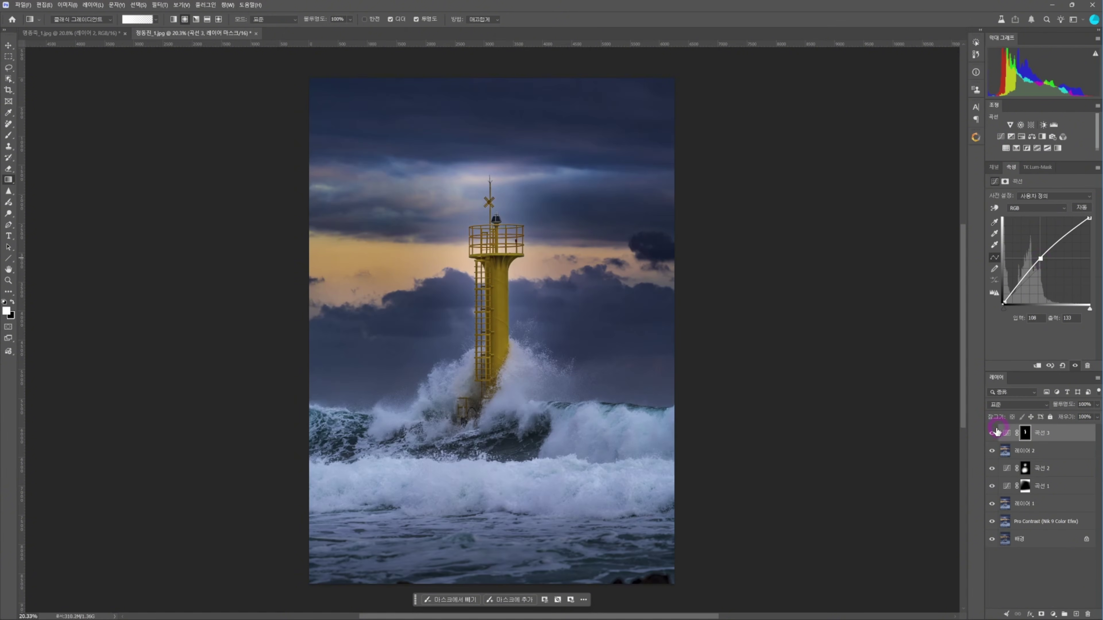
Extend the lighthouse Curves mask with white over the tower's wave-covered base, compare the layer's effect, and slightly lower its opacity
click(993, 434)
click(992, 434)
drag(476, 420, 504, 400)
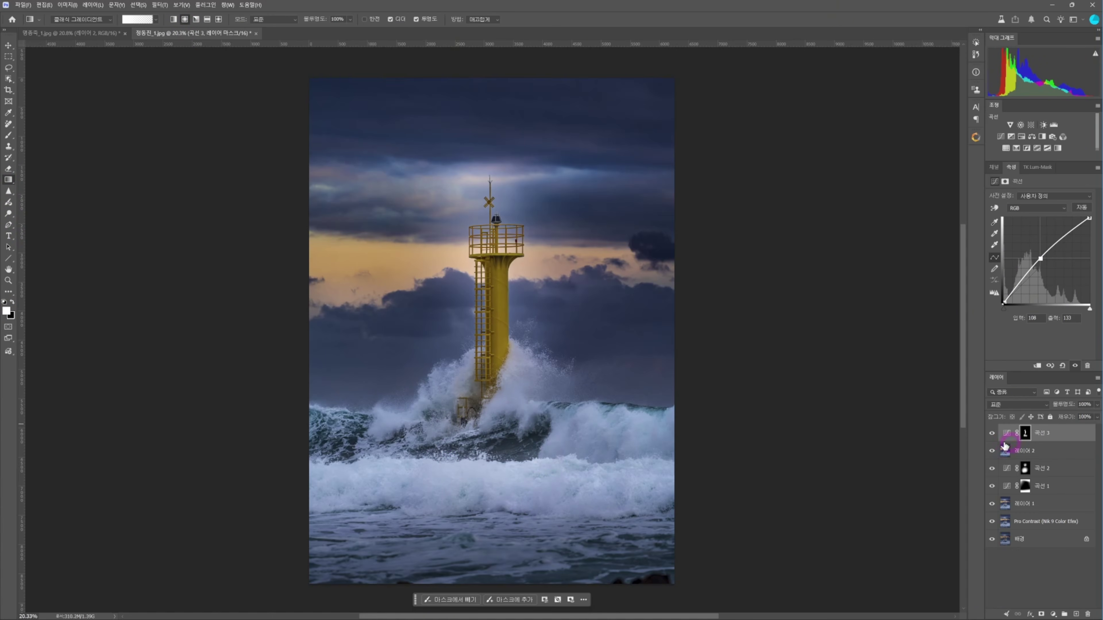
click(991, 434)
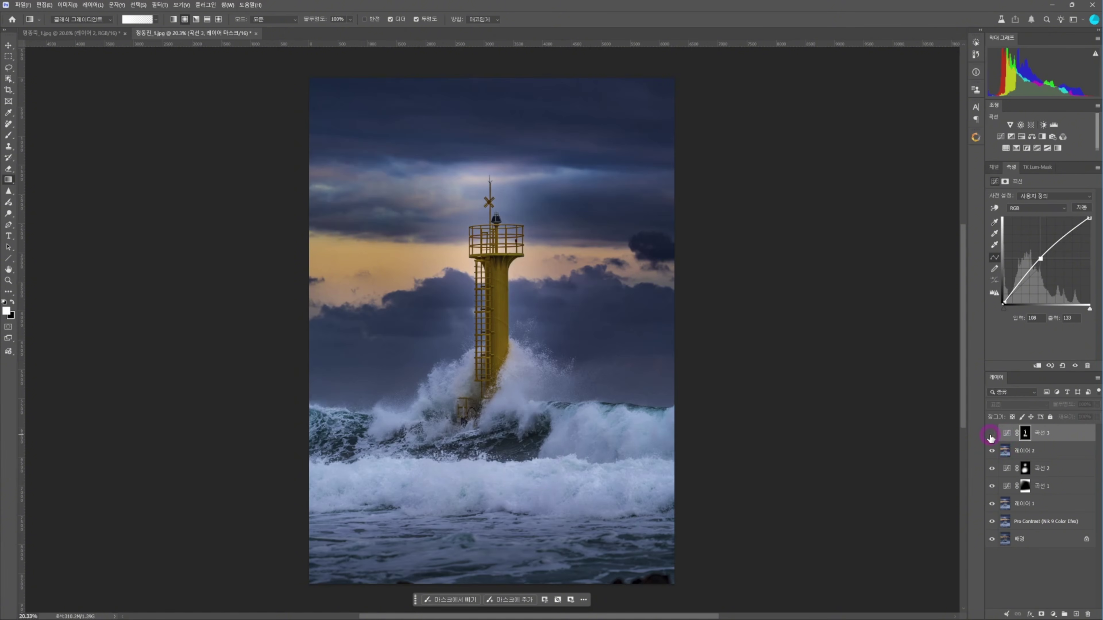
click(991, 434)
scroll(901, 434, down, 1)
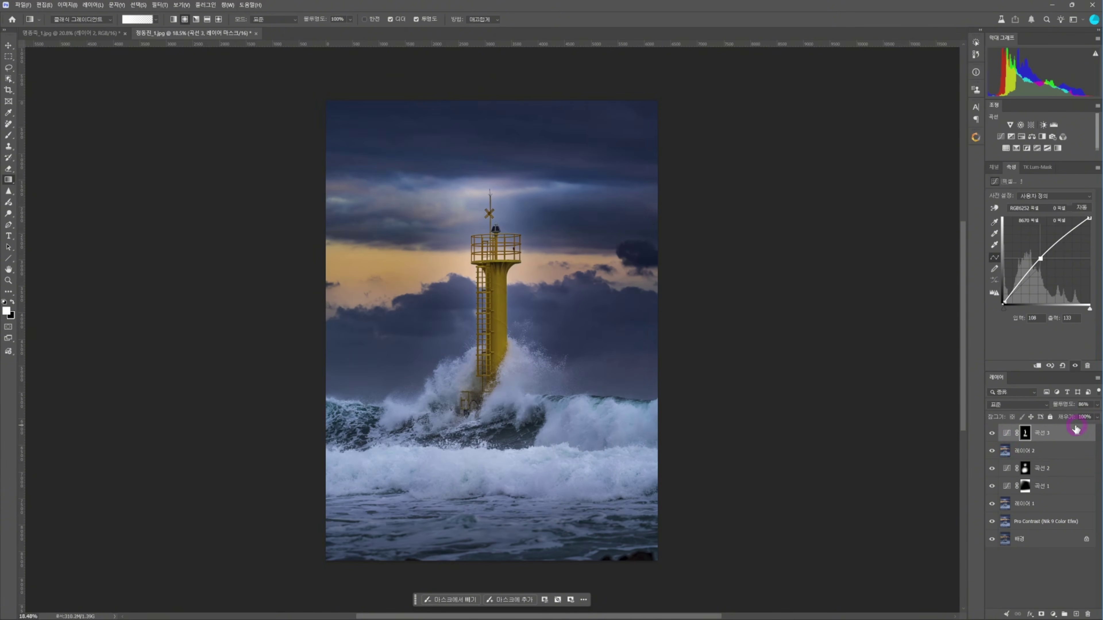
Stamp all visible layers, then add a Hue/Saturation layer with Yellows at hue +3, saturation +7 and lightness -6
key(ctrl+shift+alt+e)
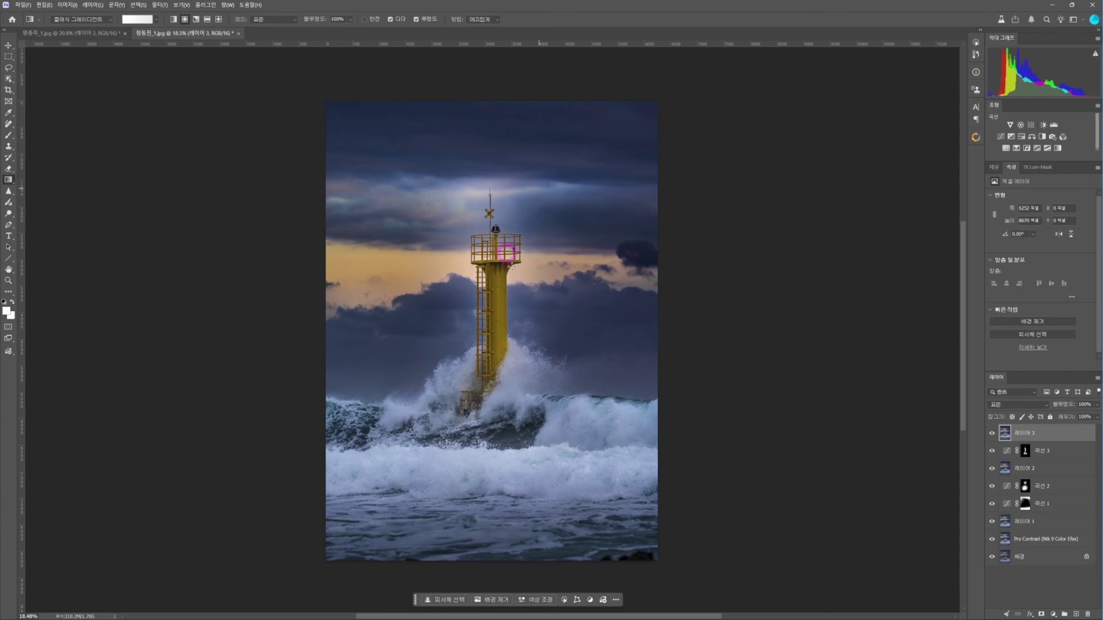
click(1011, 136)
click(1085, 198)
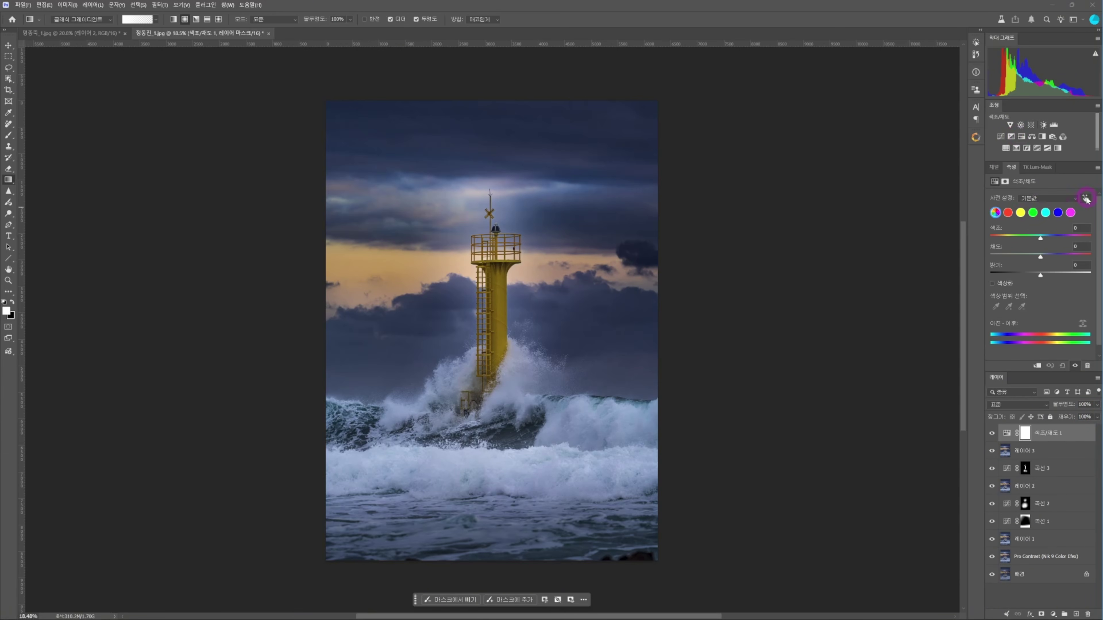
drag(415, 257, 422, 257)
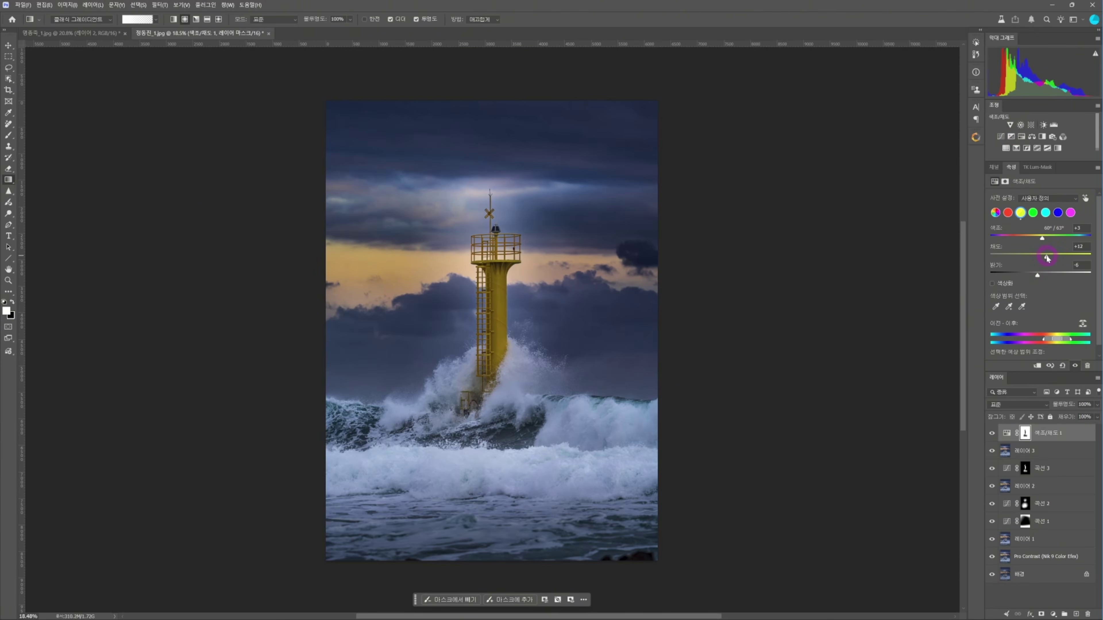
Compare the edited photo with the original background layer, in full view and close up on the waves and tower
scroll(894, 348, down, 2)
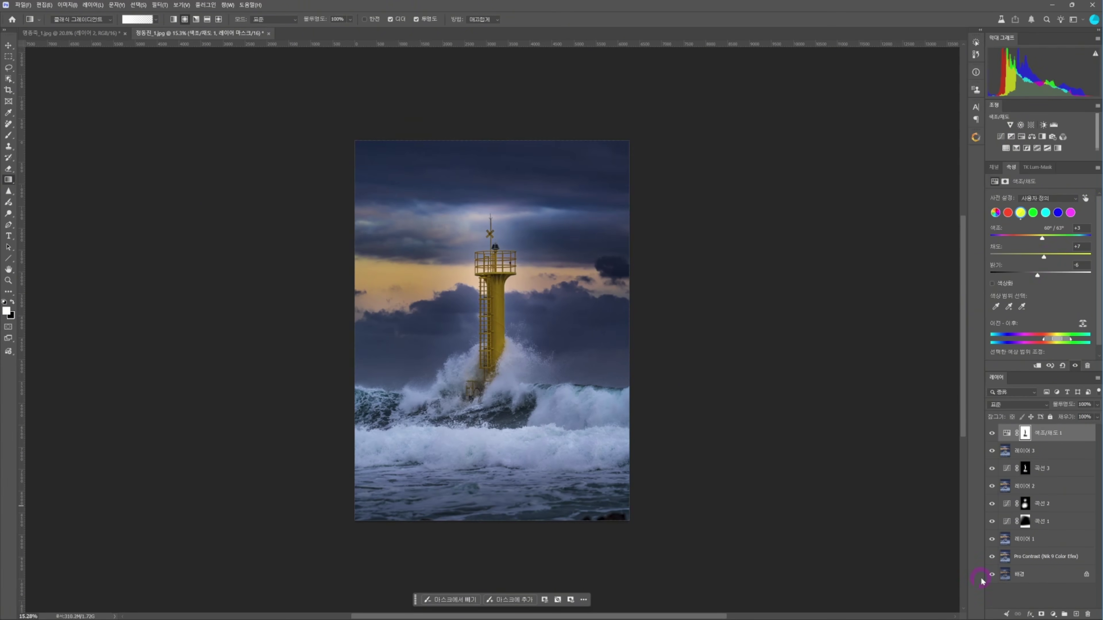
alt+click(993, 574)
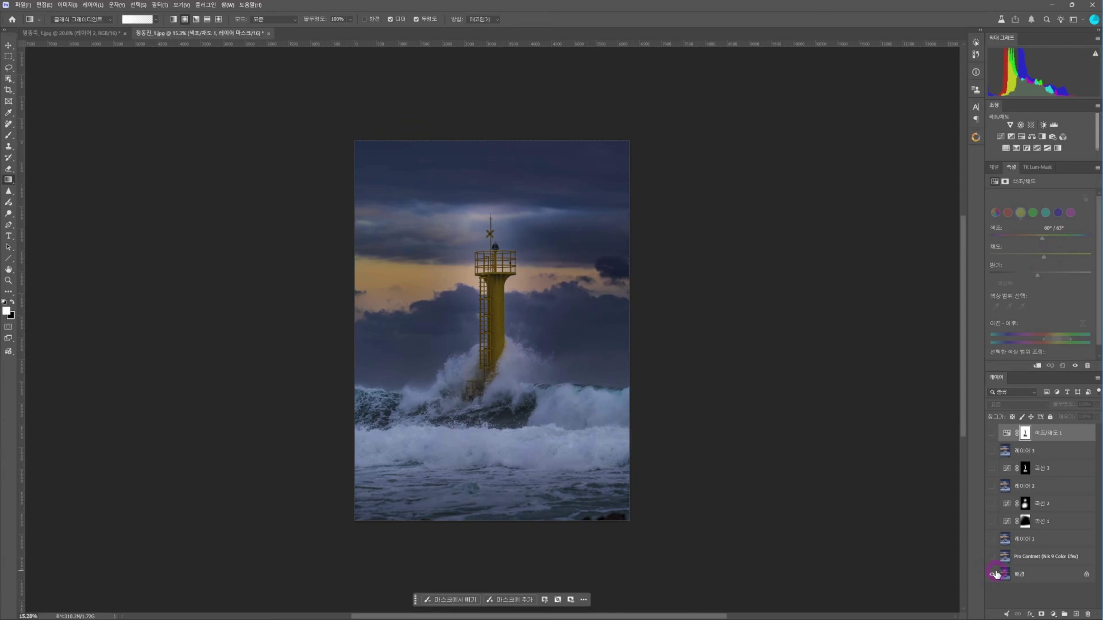
alt+click(993, 574)
alt+click(993, 574)
alt+click(994, 575)
scroll(441, 421, up, 3)
scroll(441, 421, up, 6)
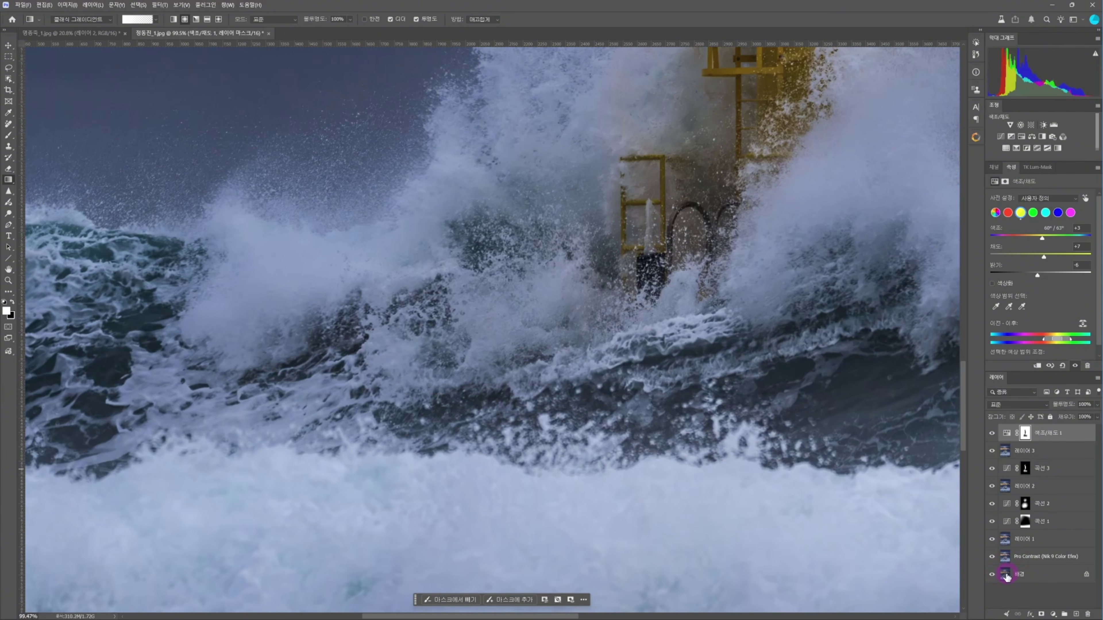
alt+click(993, 575)
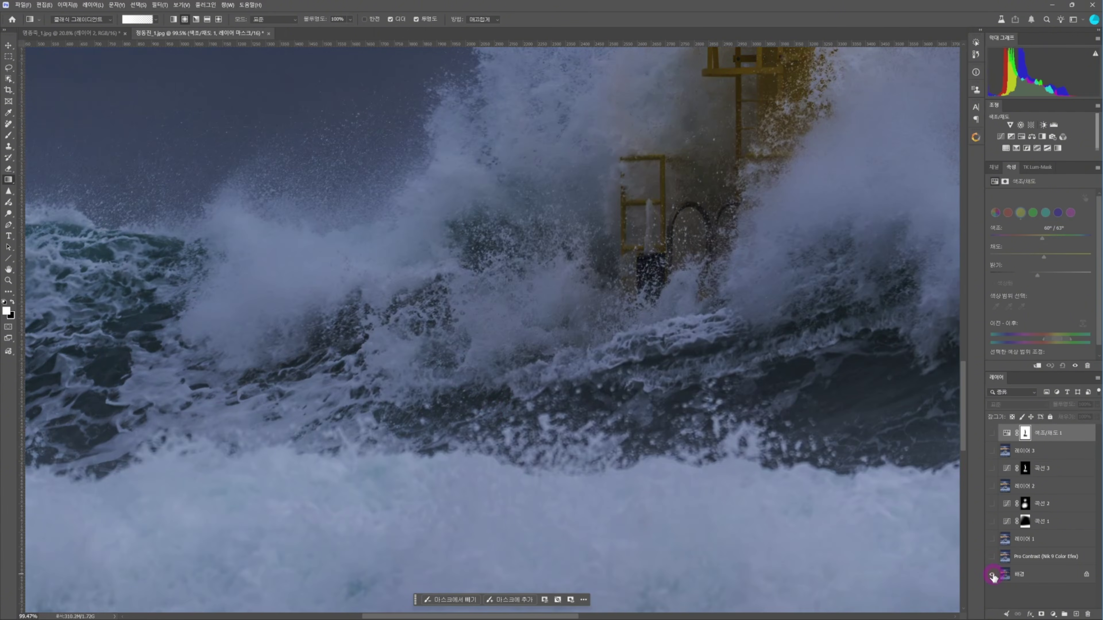
alt+click(994, 575)
drag(719, 230, 595, 398)
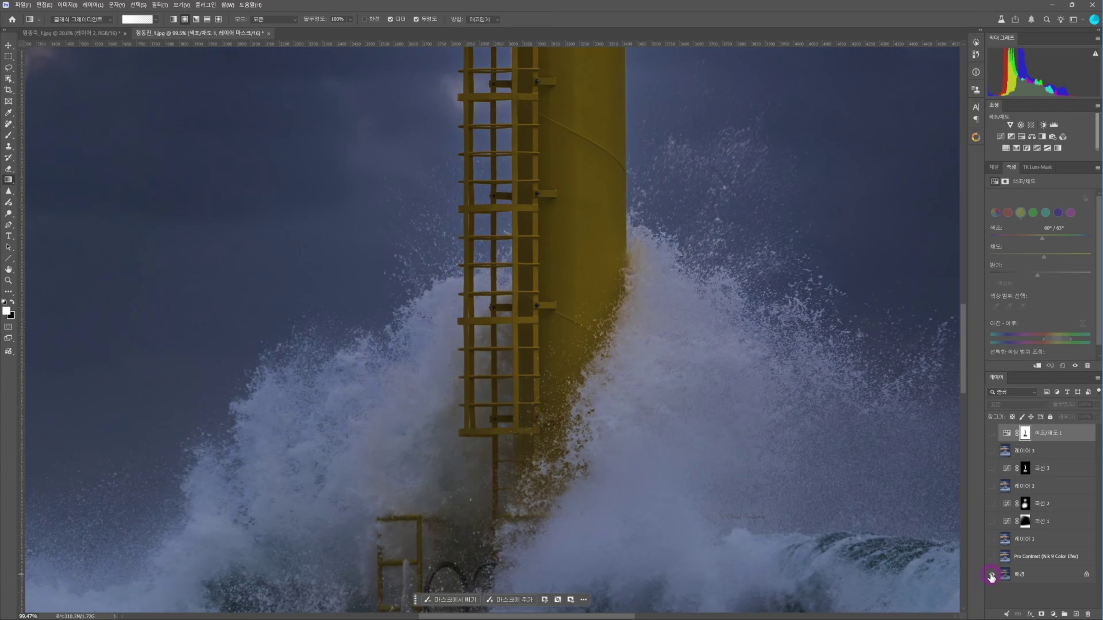
scroll(711, 463, down, 3)
scroll(576, 371, down, 5)
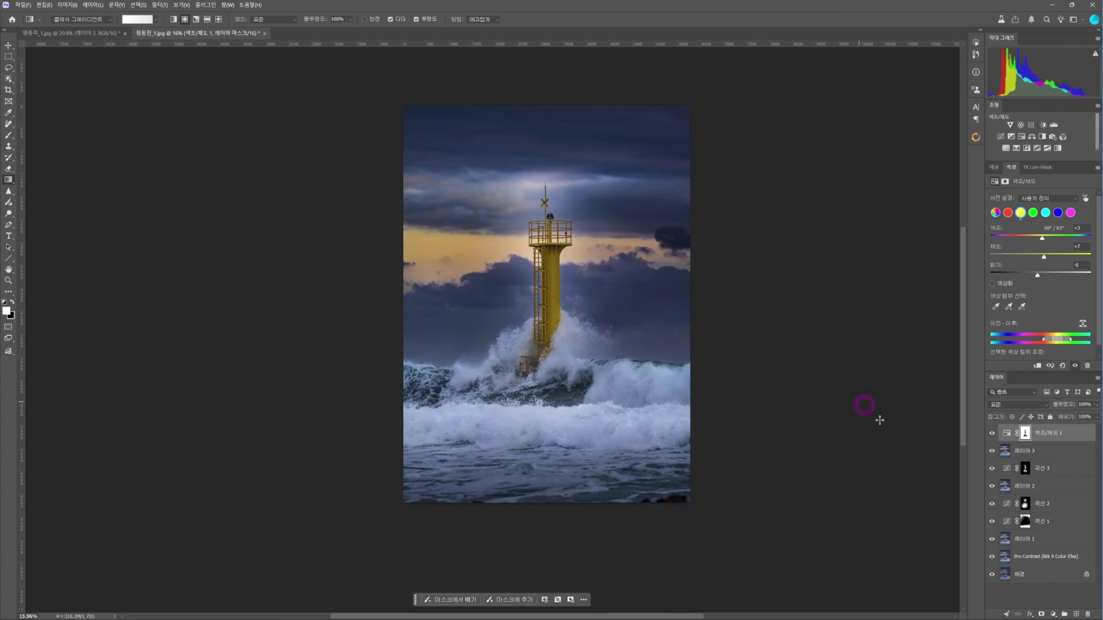
Open a stamped copy of the visible layers in the Camera Raw filter and raise Contrast in the light adjustments
key(ctrl+shift+a)
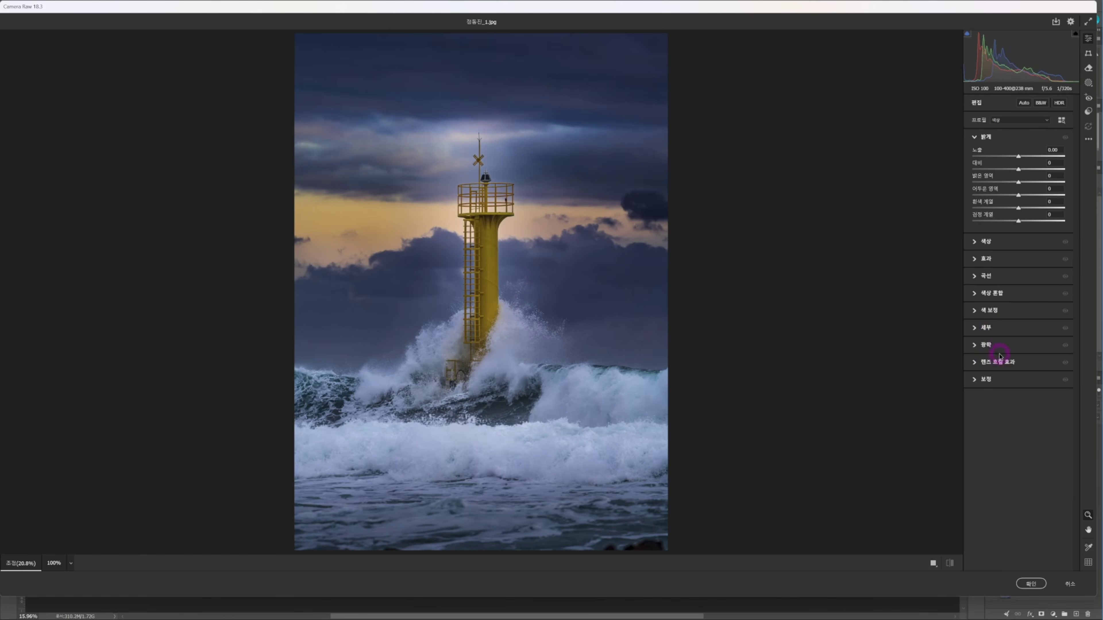
click(987, 260)
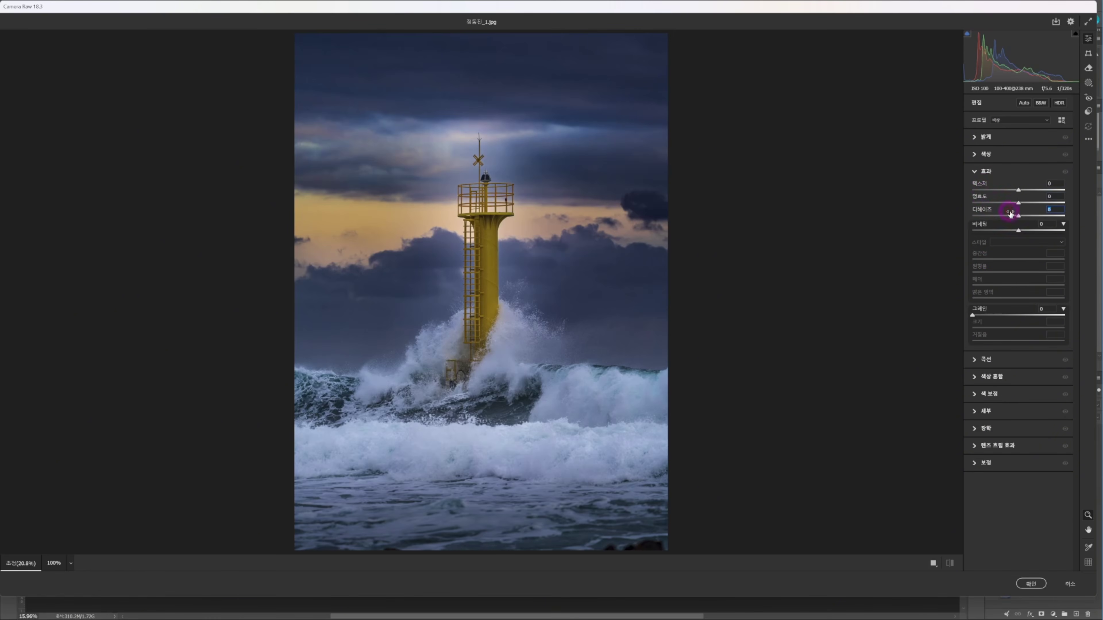
click(977, 185)
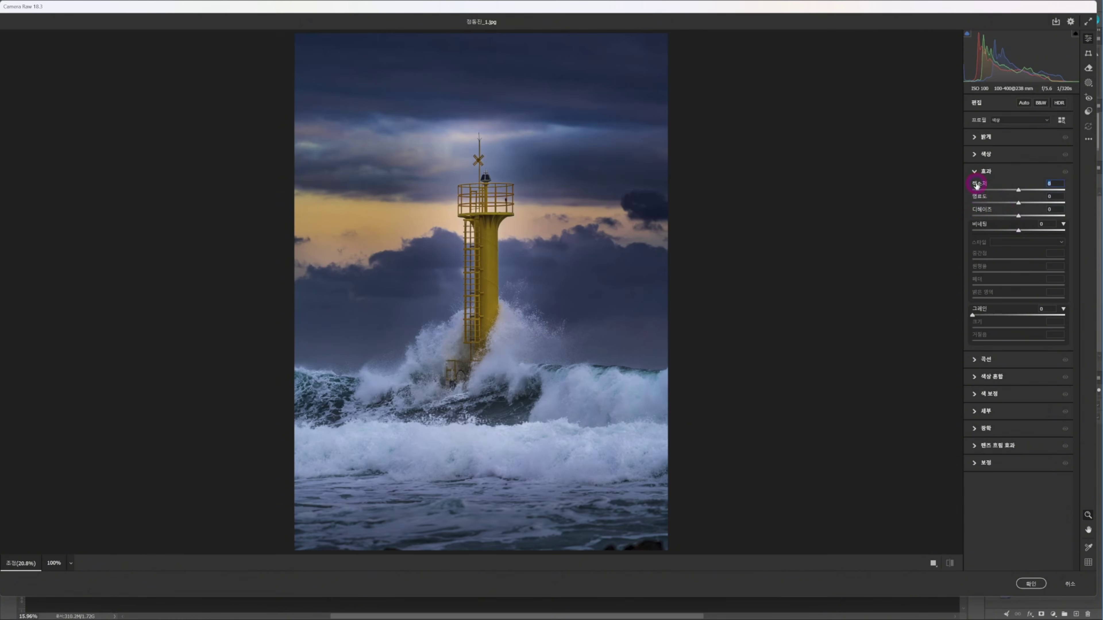
click(984, 216)
key(ctrl+z)
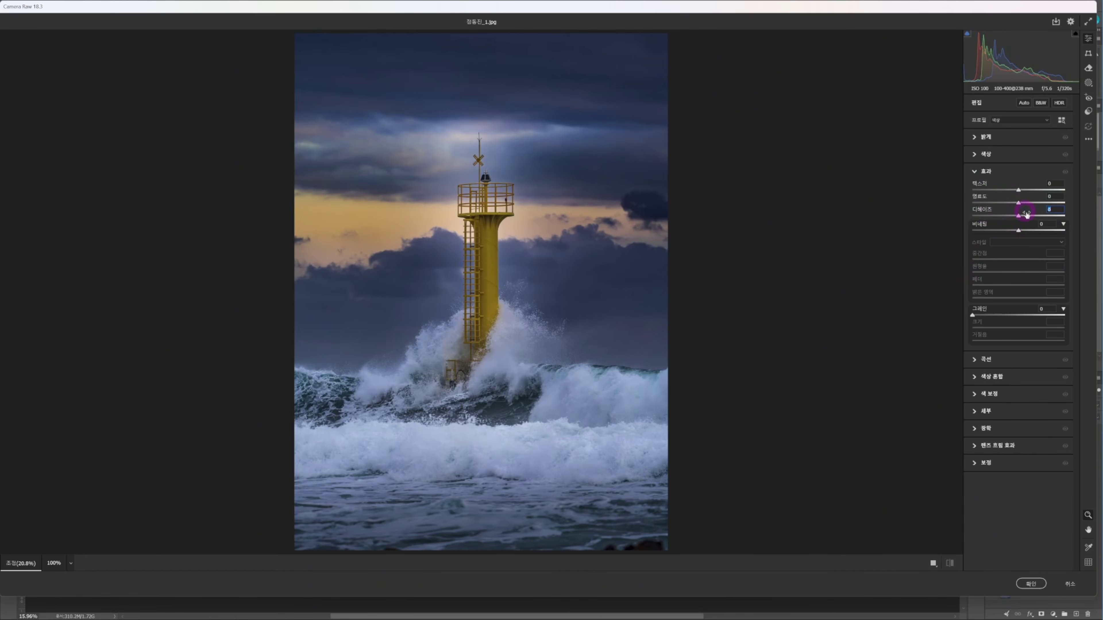
click(1000, 140)
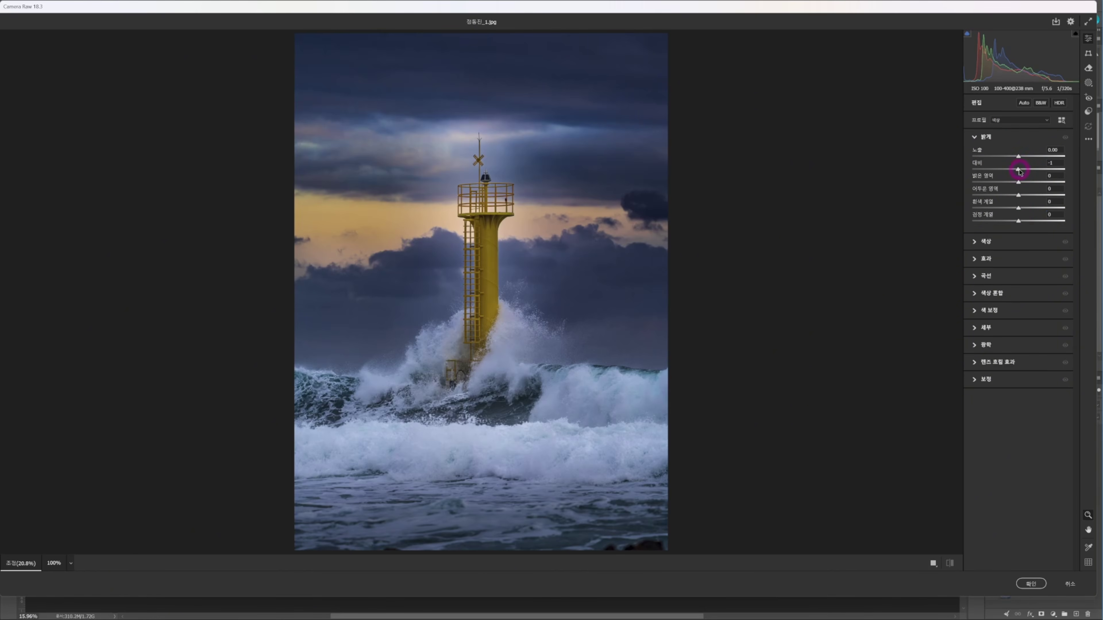
drag(1019, 171, 1031, 171)
Set Dehaze to -19 in the effects adjustments and compare the result with the default settings
click(1009, 264)
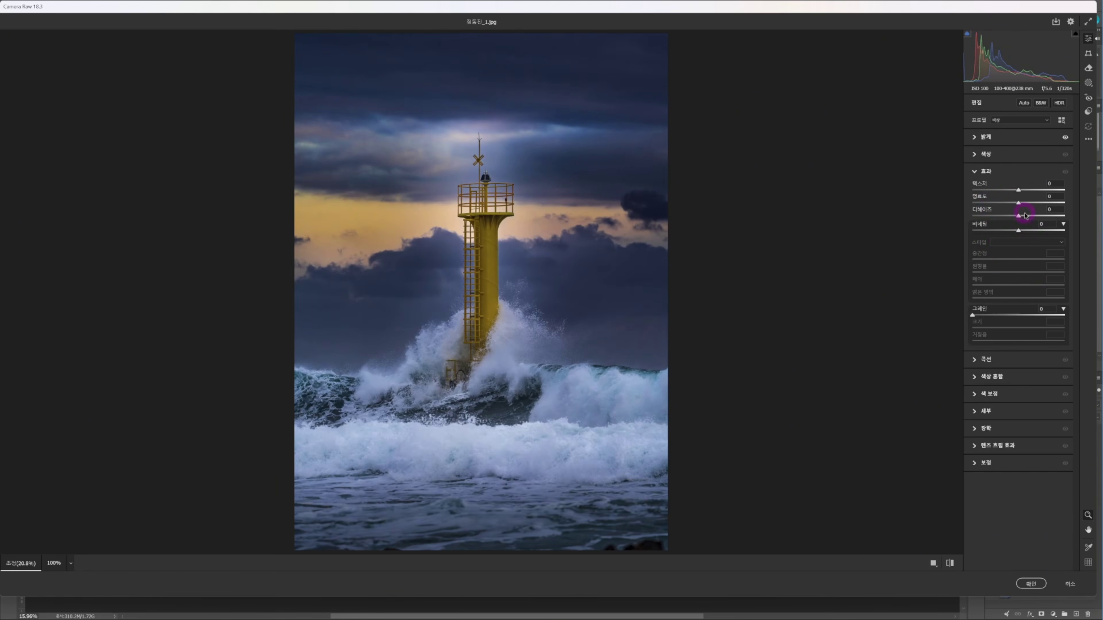
drag(1019, 216, 1010, 216)
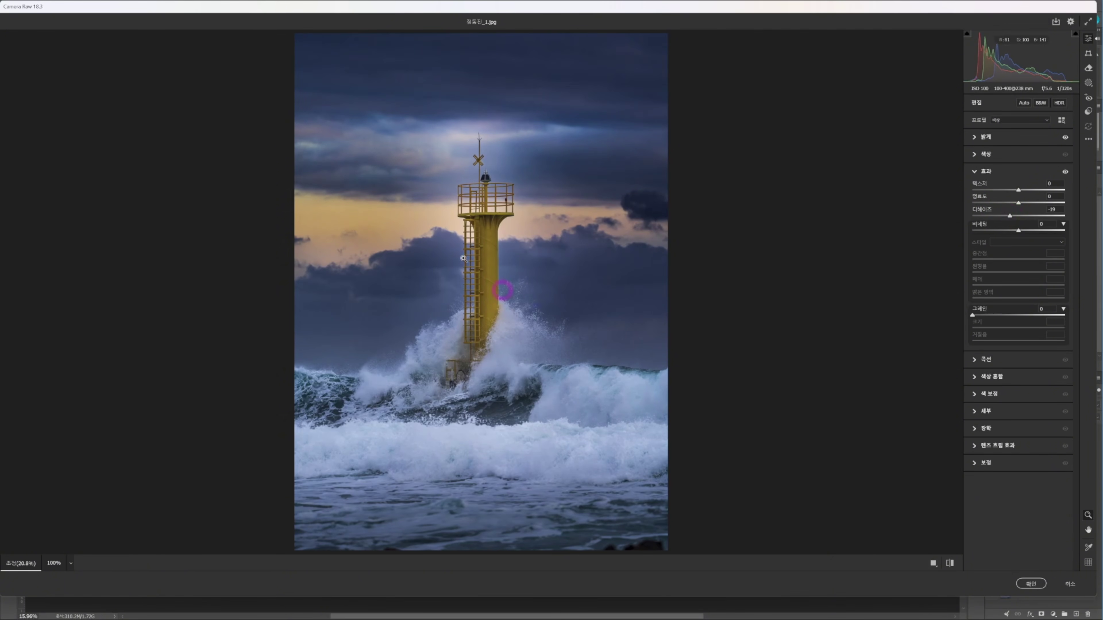
click(949, 567)
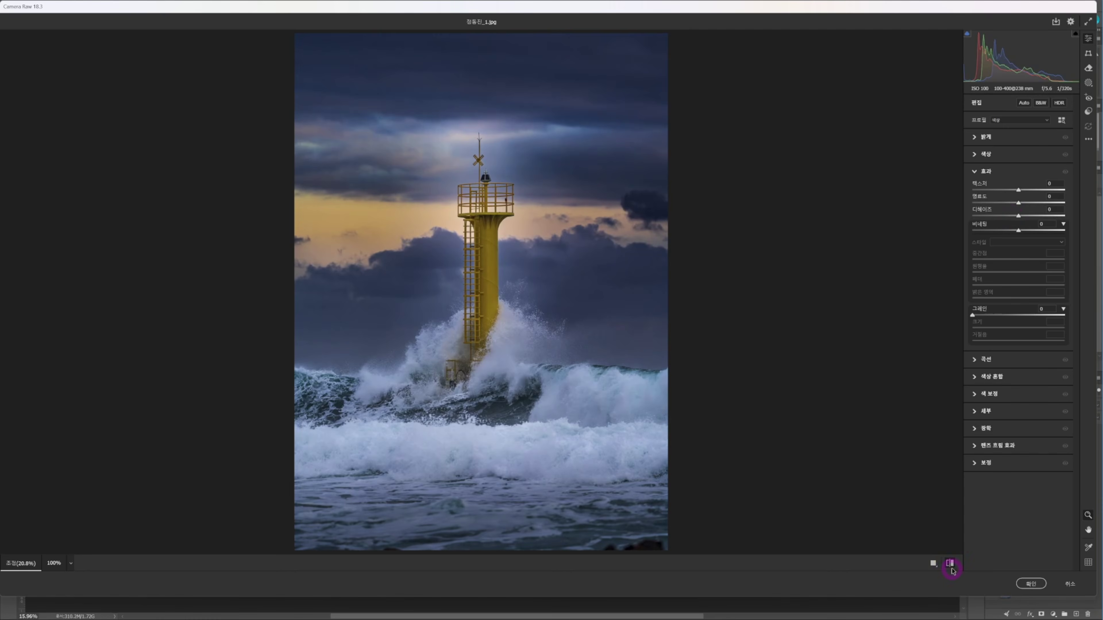
click(950, 565)
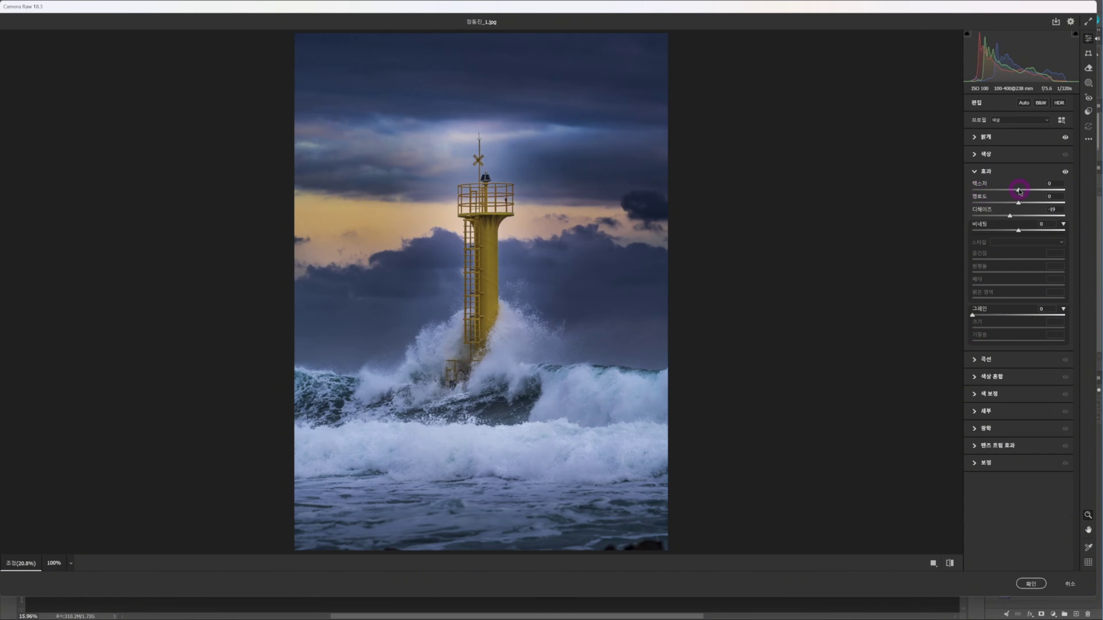
Set Texture to +17, Clarity to about +21 and Shadows to +21, checking the tower's detail close up
drag(1019, 190, 1036, 192)
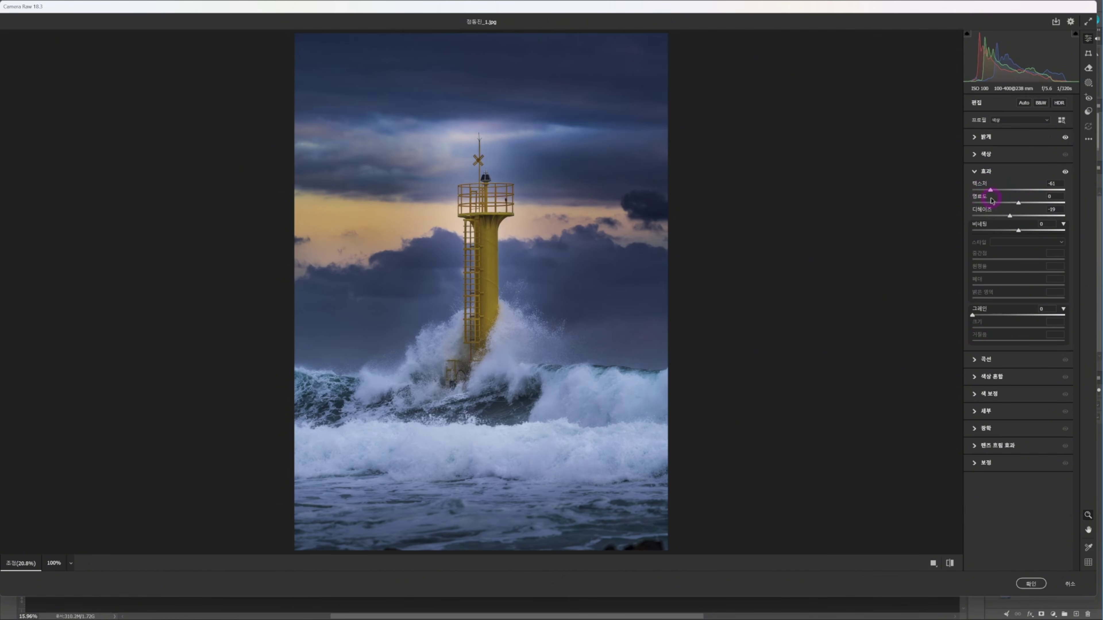
drag(491, 284, 624, 240)
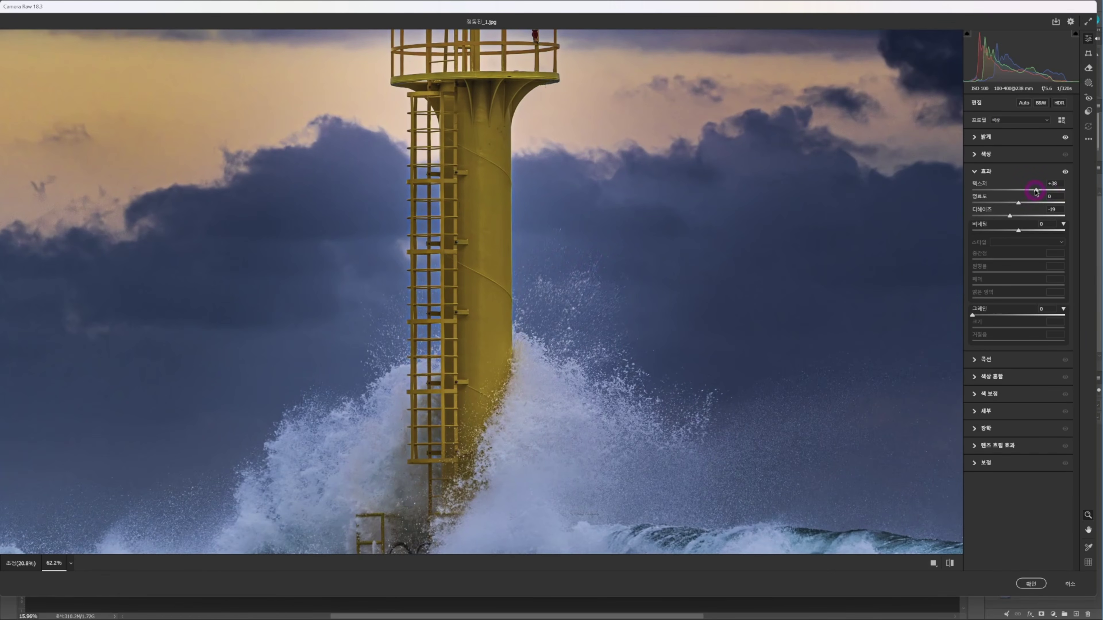
drag(1036, 191, 1028, 204)
click(660, 214)
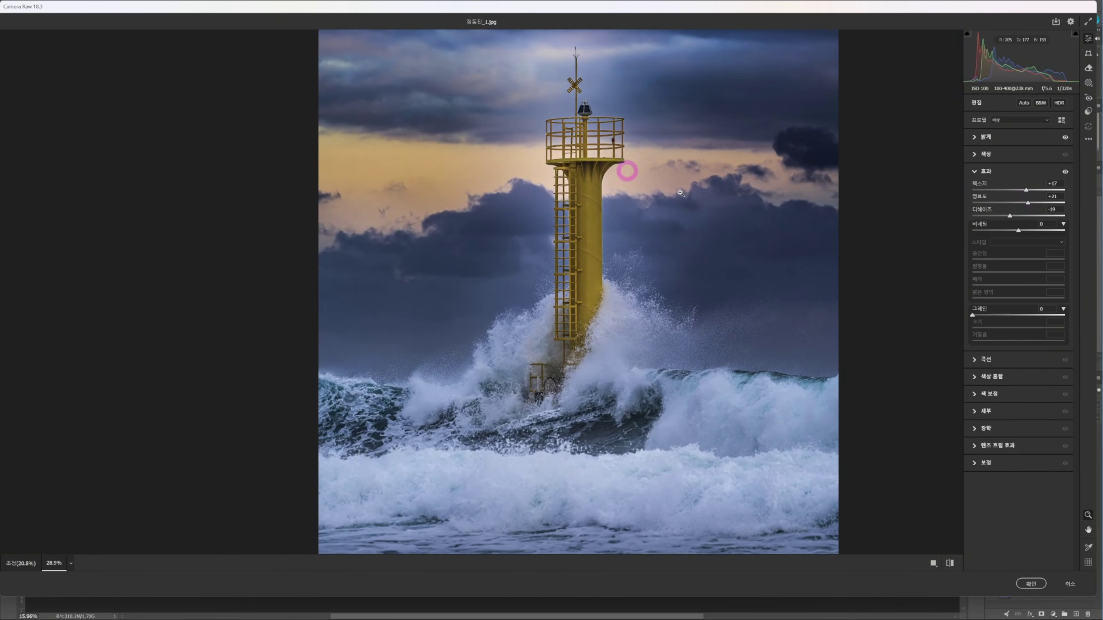
click(596, 214)
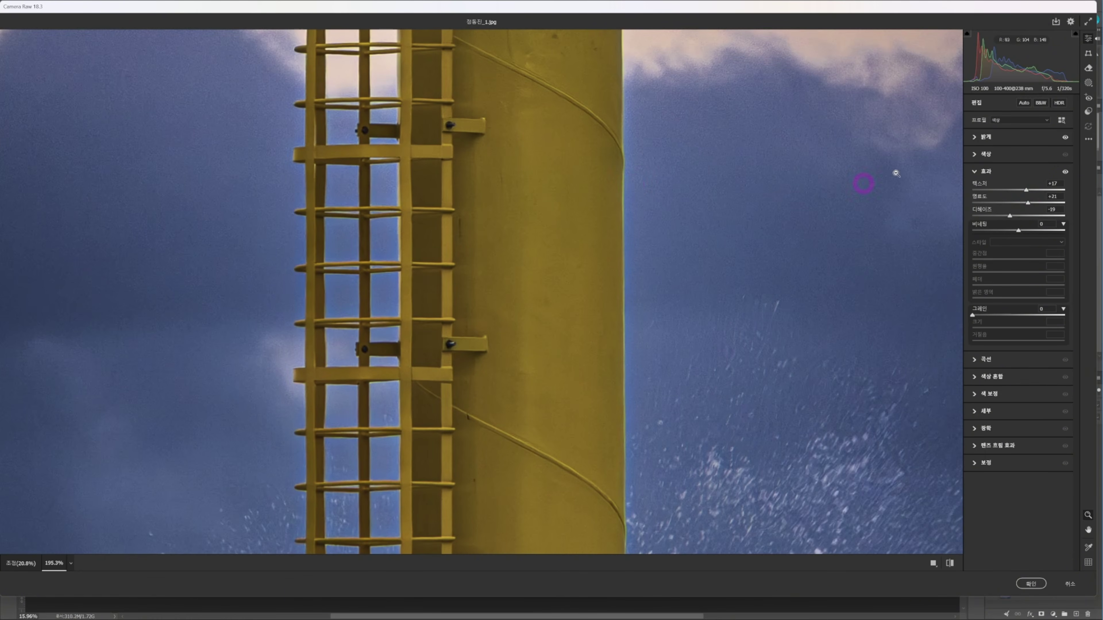
drag(1028, 202, 1066, 203)
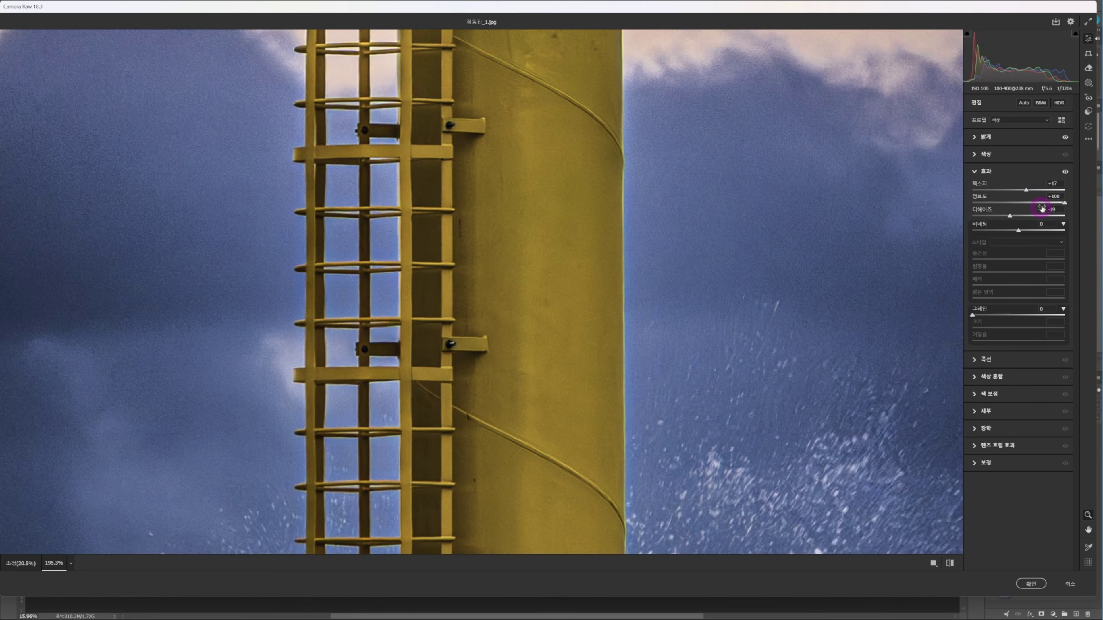
drag(1065, 203, 1026, 202)
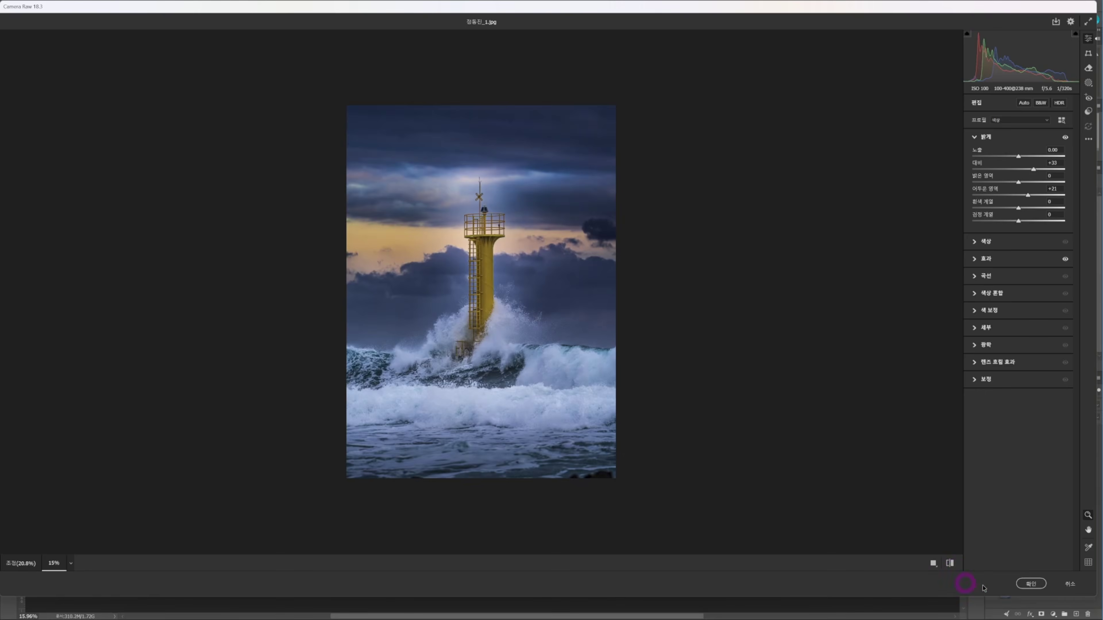
Set Temperature to about +7 and Tint to about +6, compare before and after, and apply the Camera Raw filter
click(1001, 242)
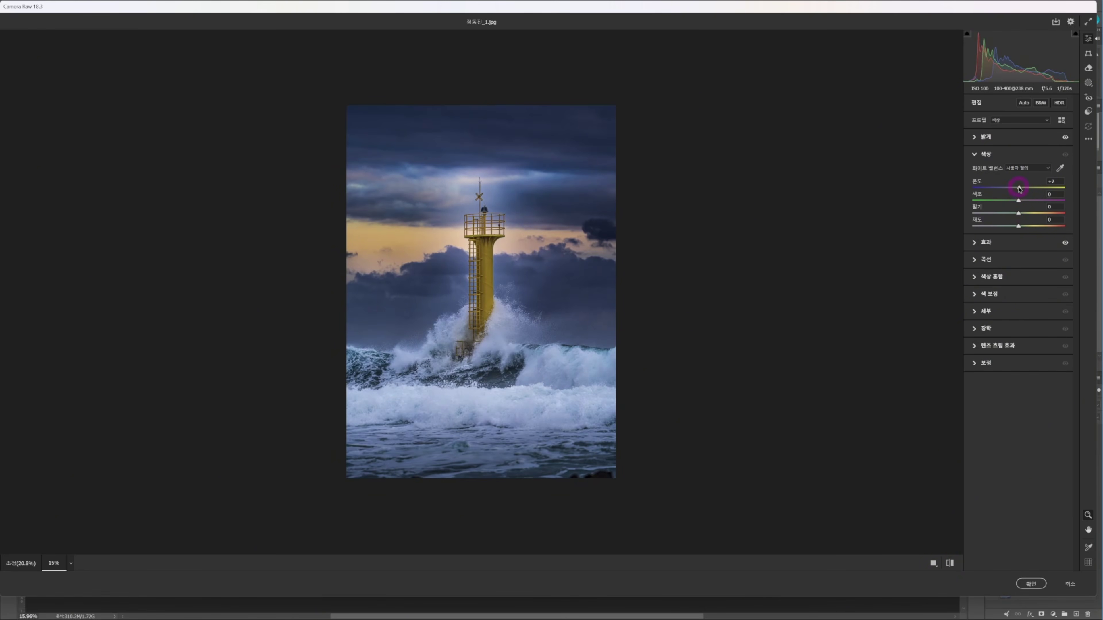
drag(1019, 188, 1024, 200)
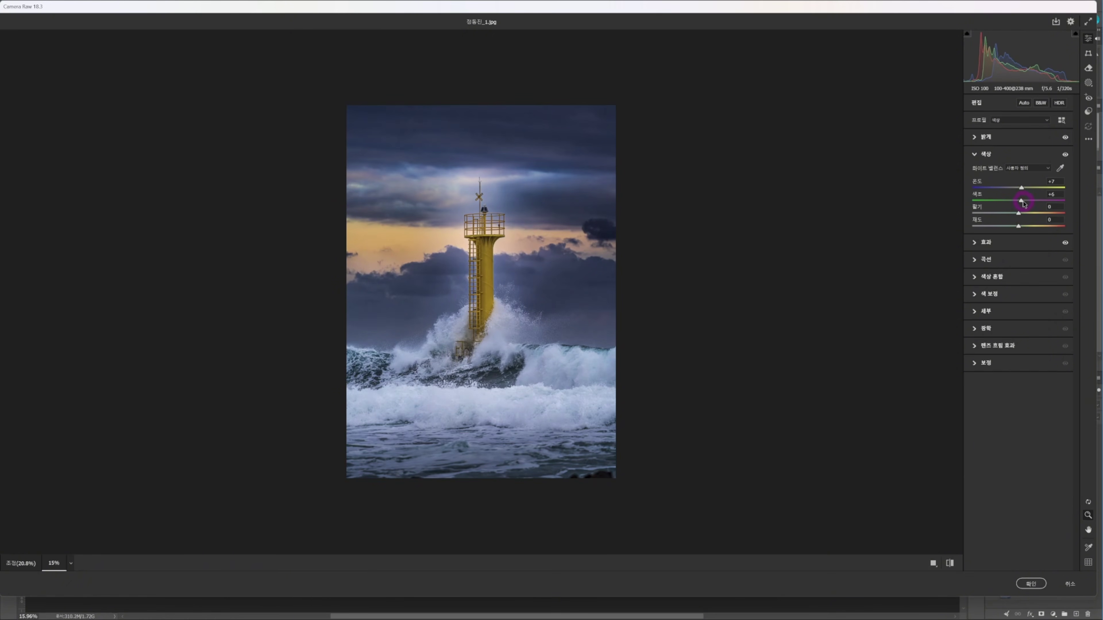
click(1023, 188)
click(950, 563)
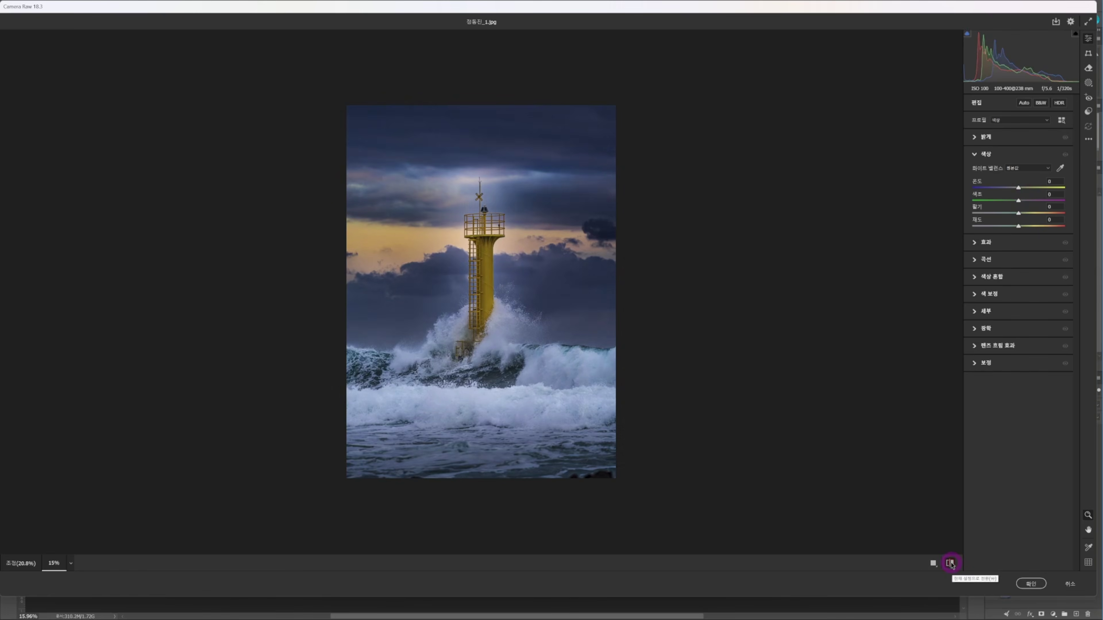
click(950, 563)
click(1029, 584)
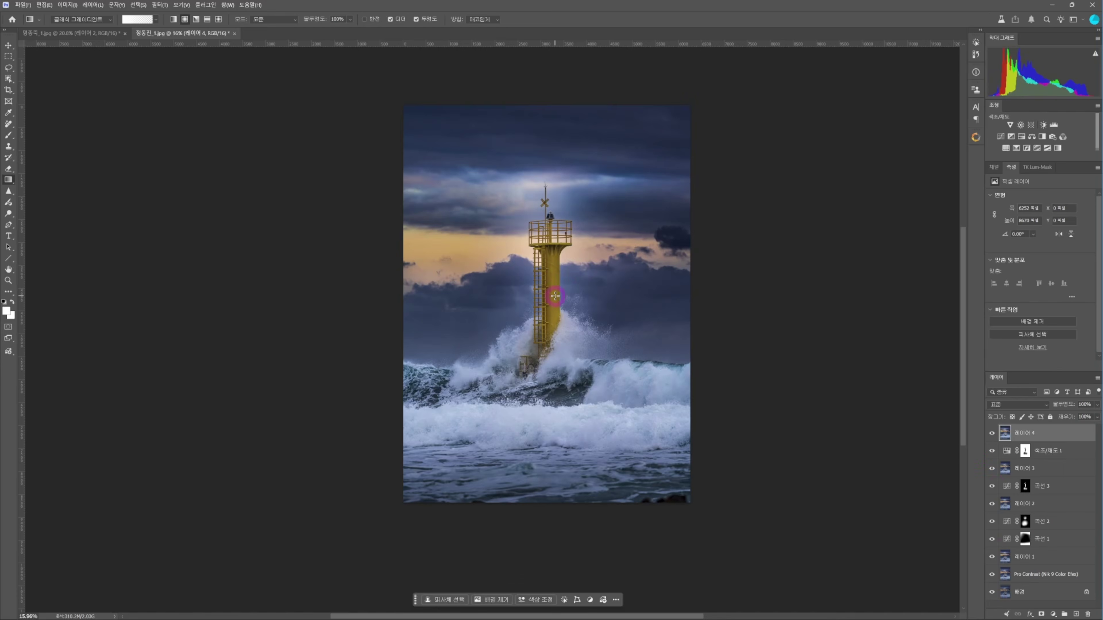
Switch to Nik Color Efex and set Pro Contrast to Correct Color Cast 32%, Correct Contrast 20% and Dynamic Contrast 14%
scroll(555, 297, up, 11)
scroll(554, 297, down, 10)
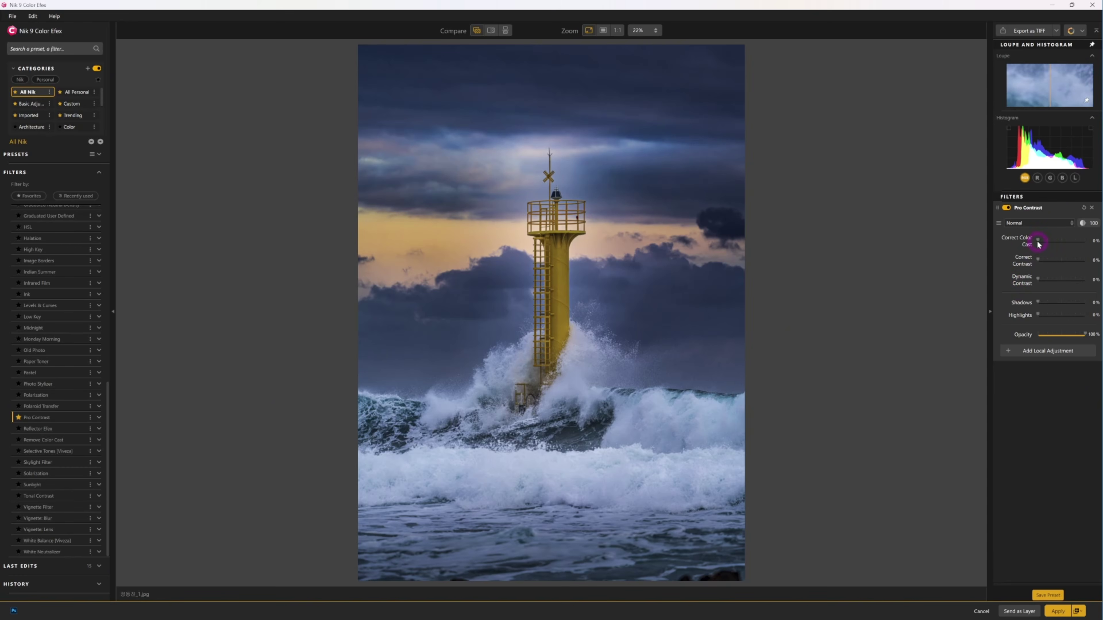
drag(1038, 244, 1046, 282)
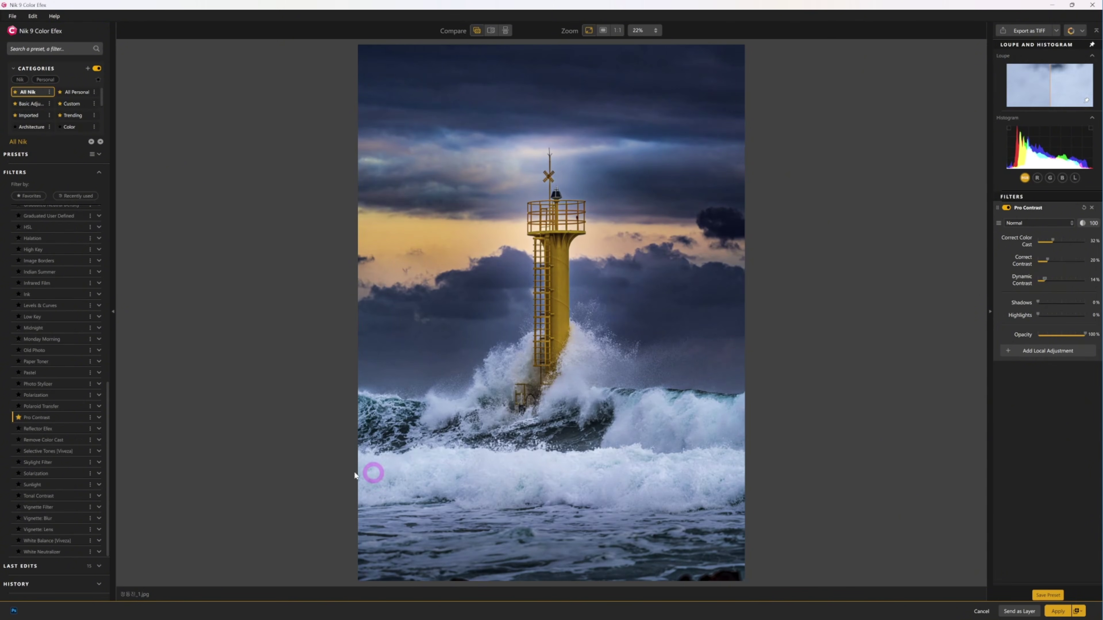